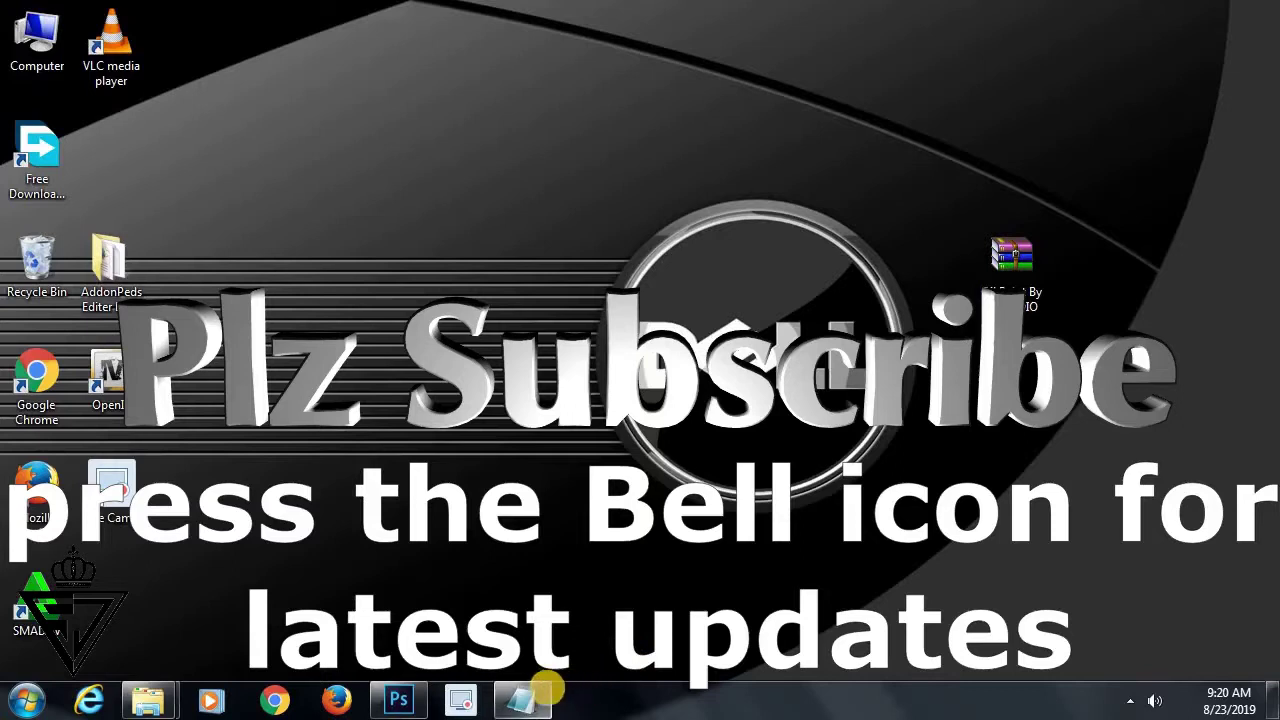
Restore the Untitled Notepad note showing the OilPainFilterBySJStudio link from the taskbar
{"action": "left_click", "coordinate": [518, 699]}
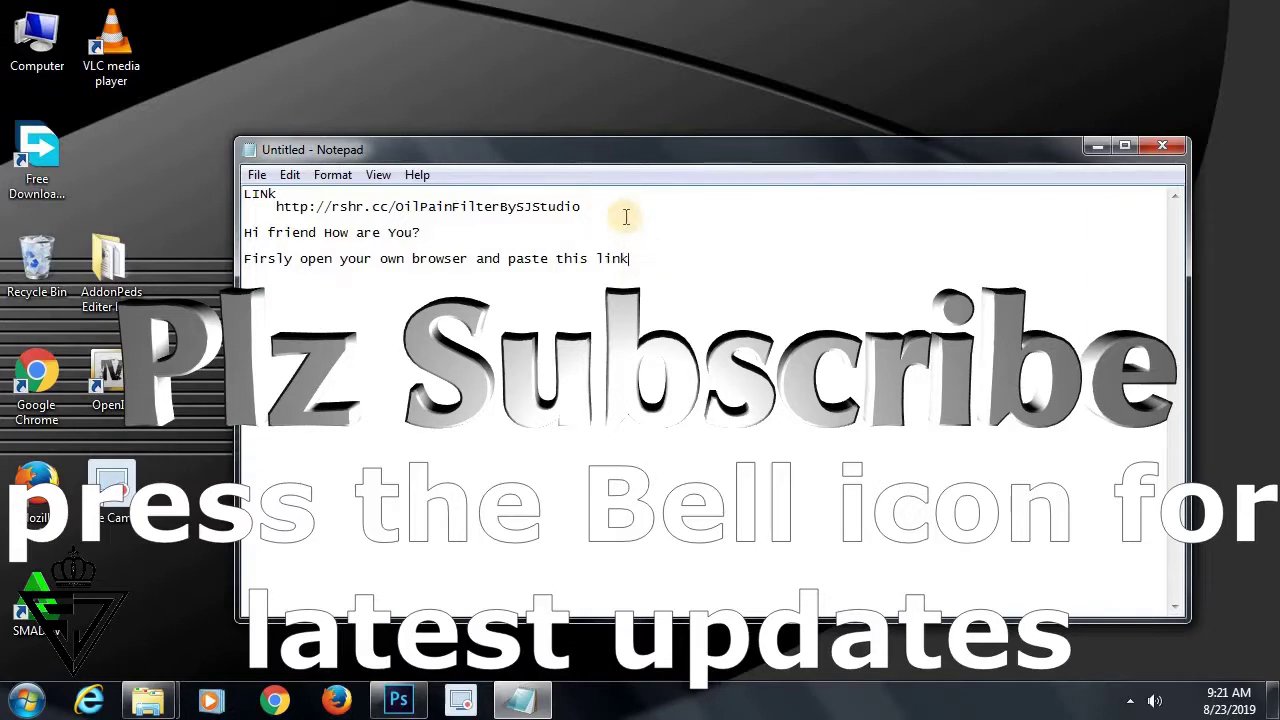
Copy the rshr.cc/OilPainFilterBySJStudio link and close Notepad without saving
{"action": "left_click_drag", "start_coordinate": [585, 207], "coordinate": [293, 207]}
{"action": "right_click", "coordinate": [281, 209]}
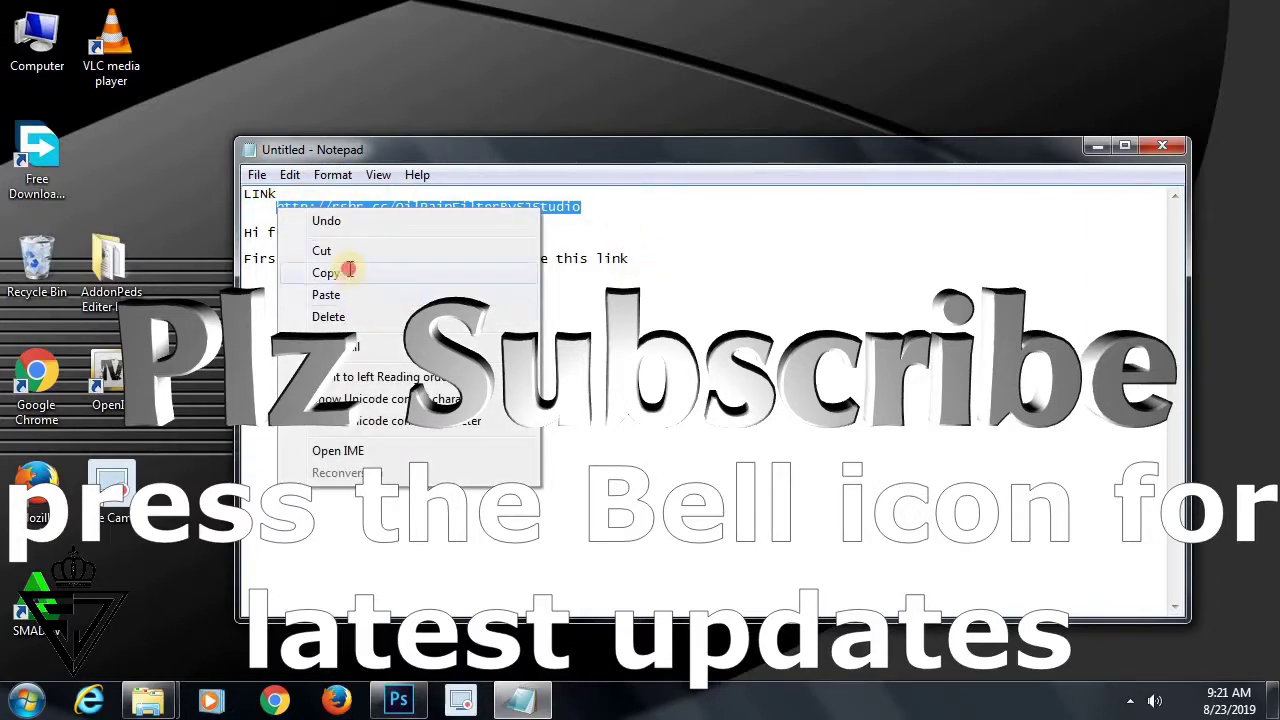
{"action": "left_click", "coordinate": [350, 273]}
{"action": "left_click", "coordinate": [697, 270]}
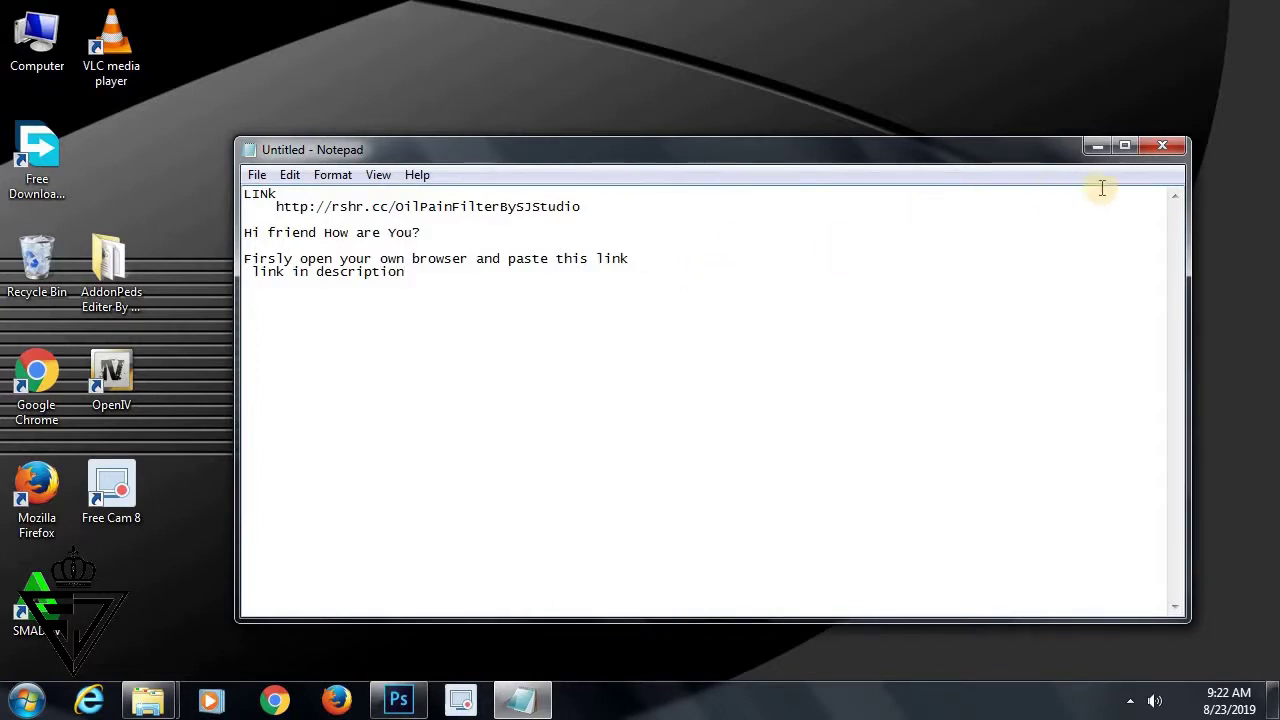
{"action": "left_click", "coordinate": [1165, 147]}
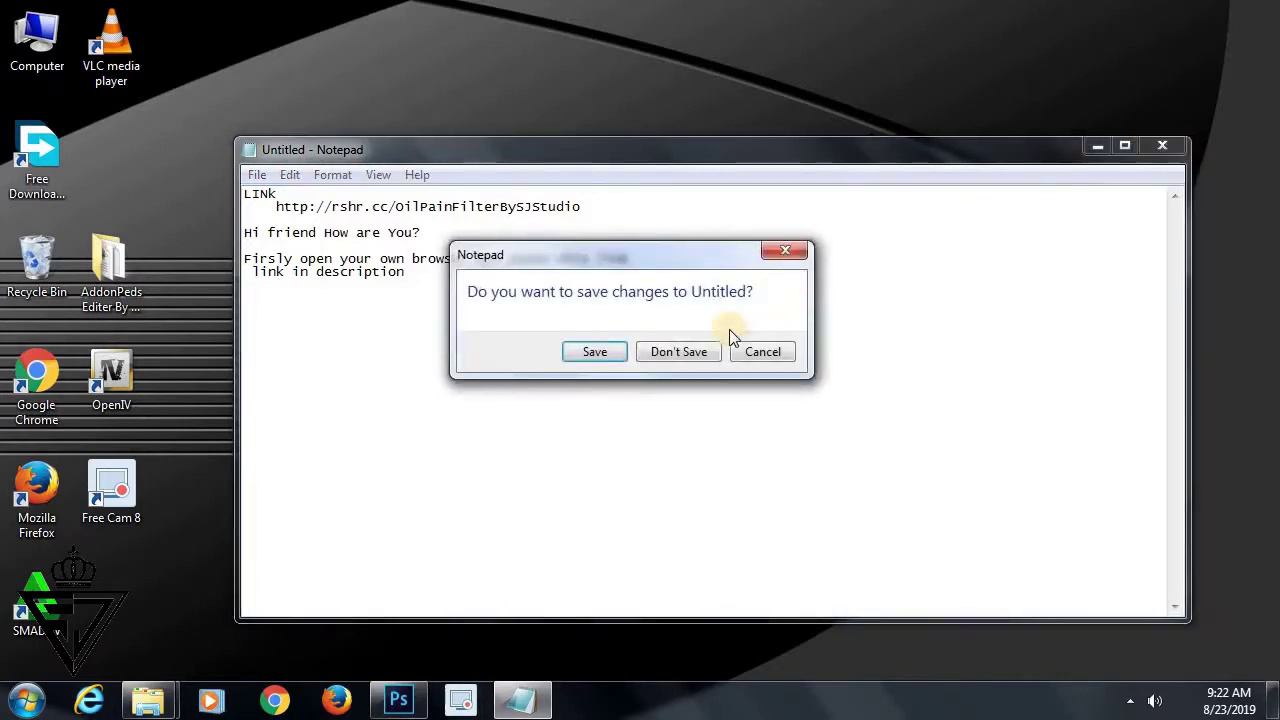
{"action": "left_click", "coordinate": [662, 354]}
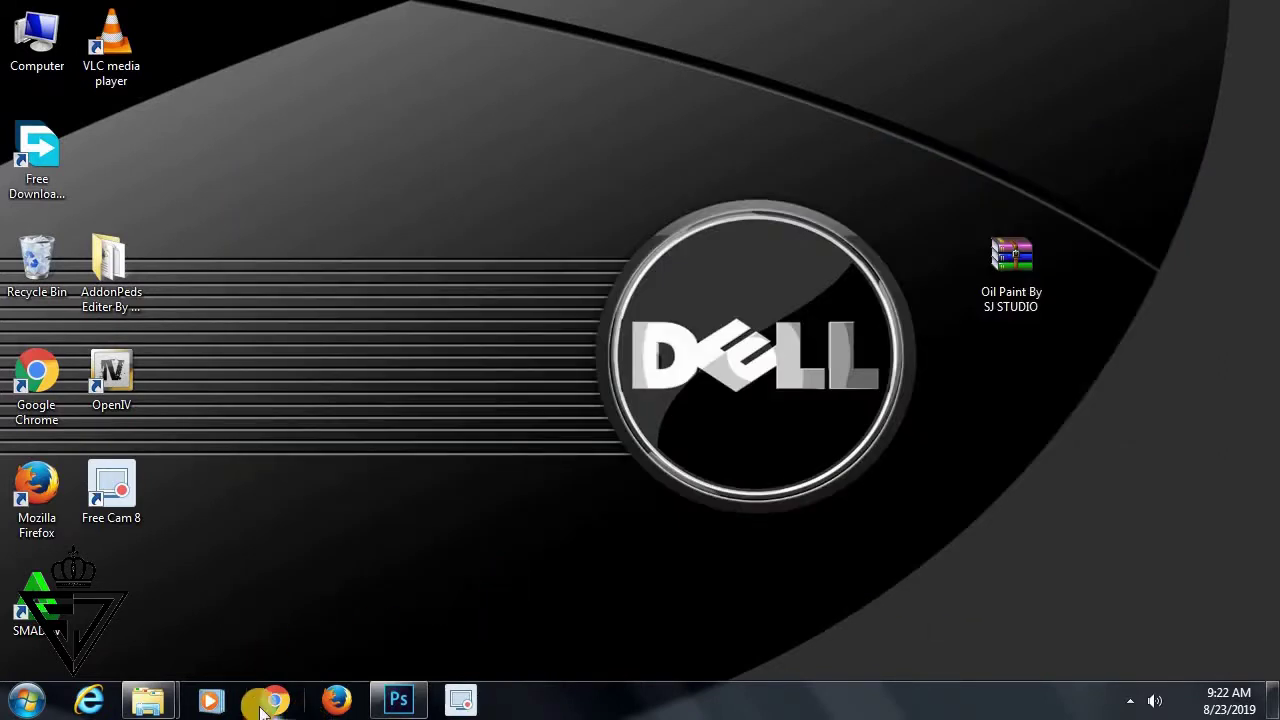
Open Chrome and paste-and-go to the copied rshr.cc link
{"action": "left_click", "coordinate": [274, 700]}
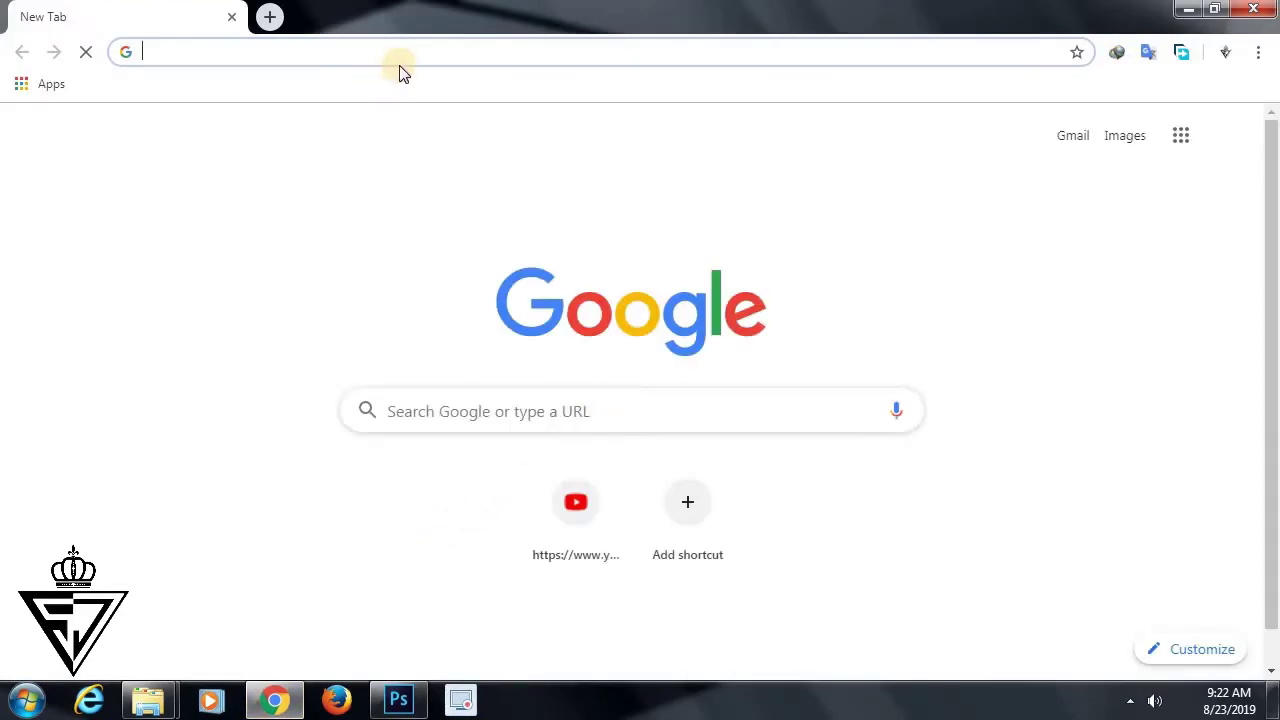
{"action": "right_click", "coordinate": [408, 52]}
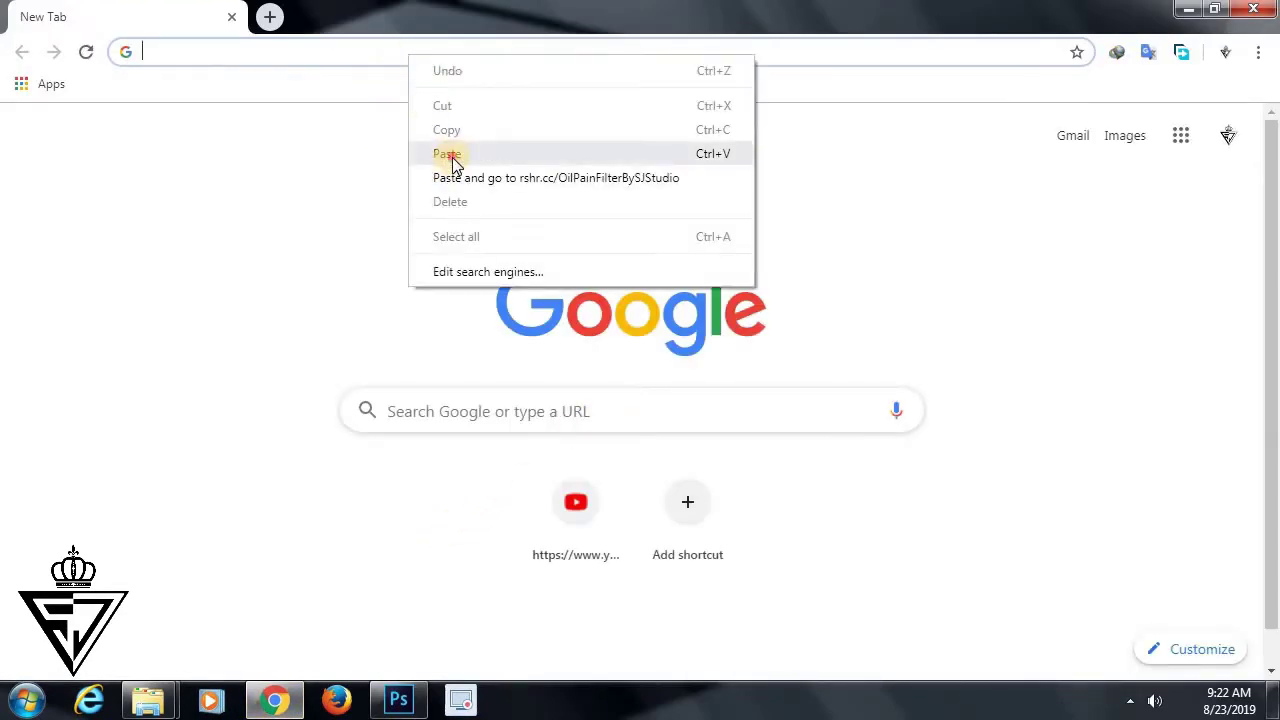
{"action": "left_click", "coordinate": [451, 156]}
{"action": "left_click", "coordinate": [496, 92]}
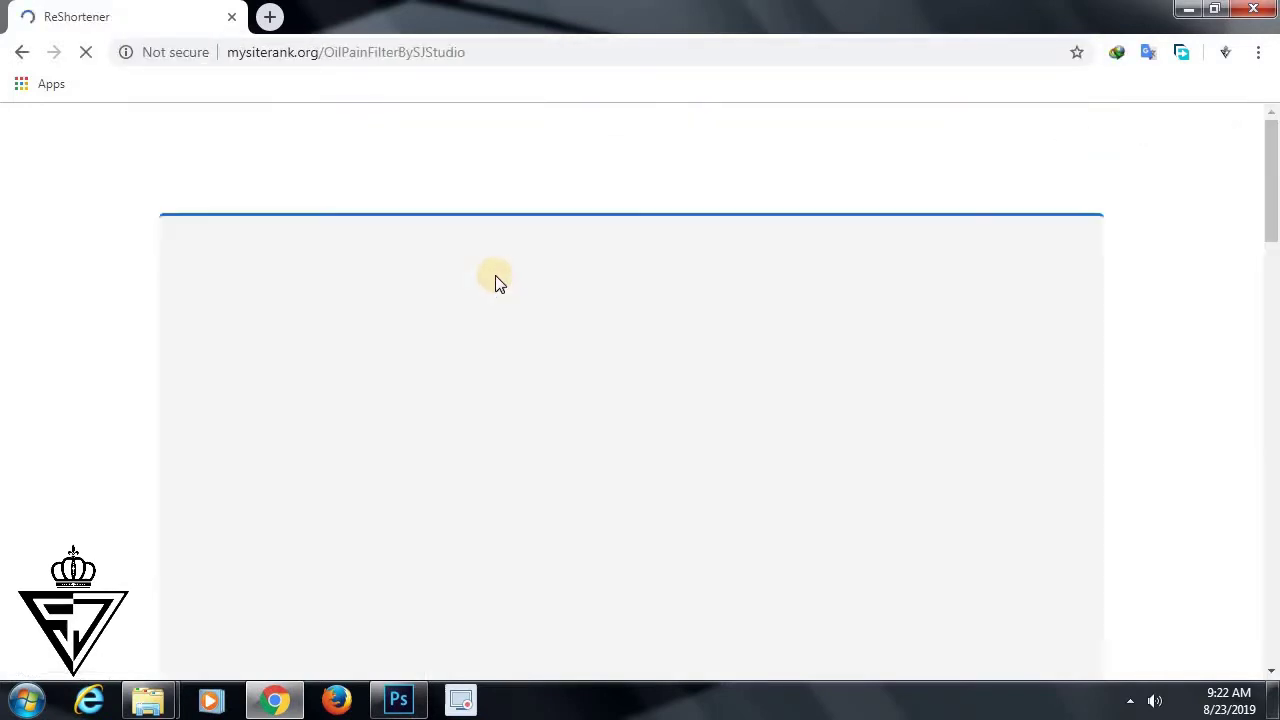
Scroll down the ReShortener page and start the I'm not a robot check
{"action": "scroll", "coordinate": [500, 237], "scroll_direction": "down", "scroll_amount": 2}
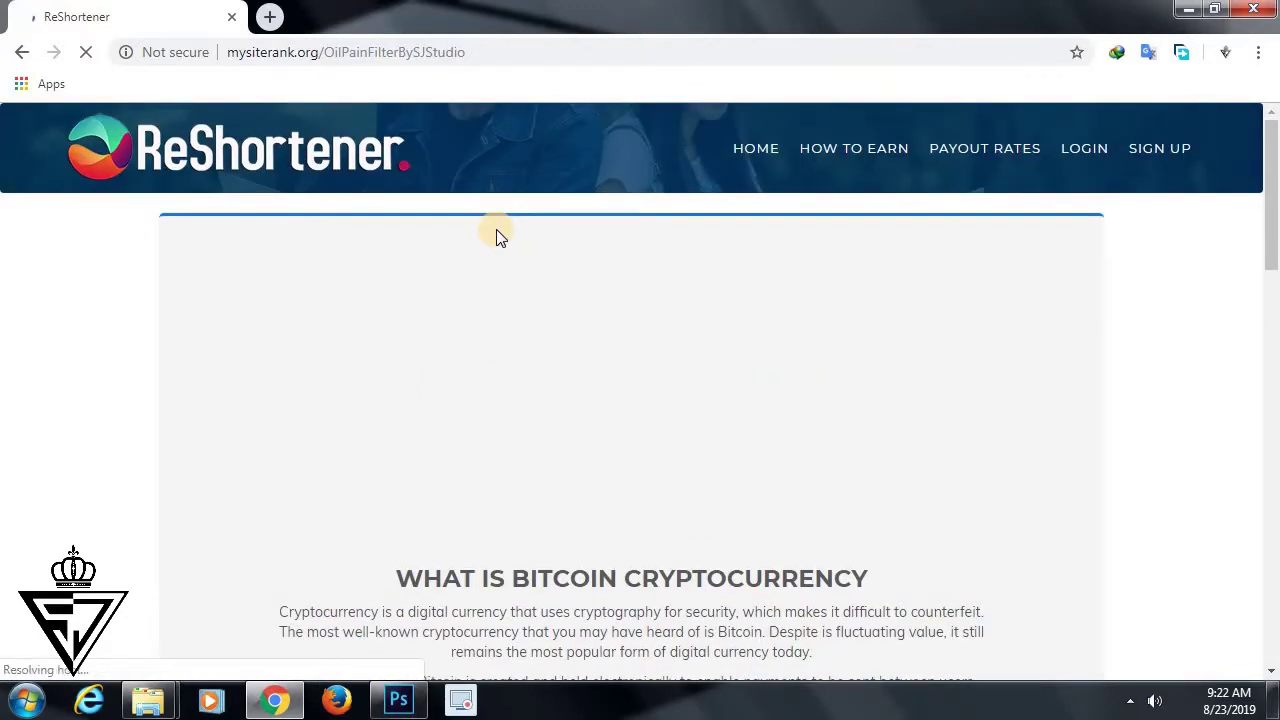
{"action": "scroll", "coordinate": [497, 230], "scroll_direction": "down", "scroll_amount": 2}
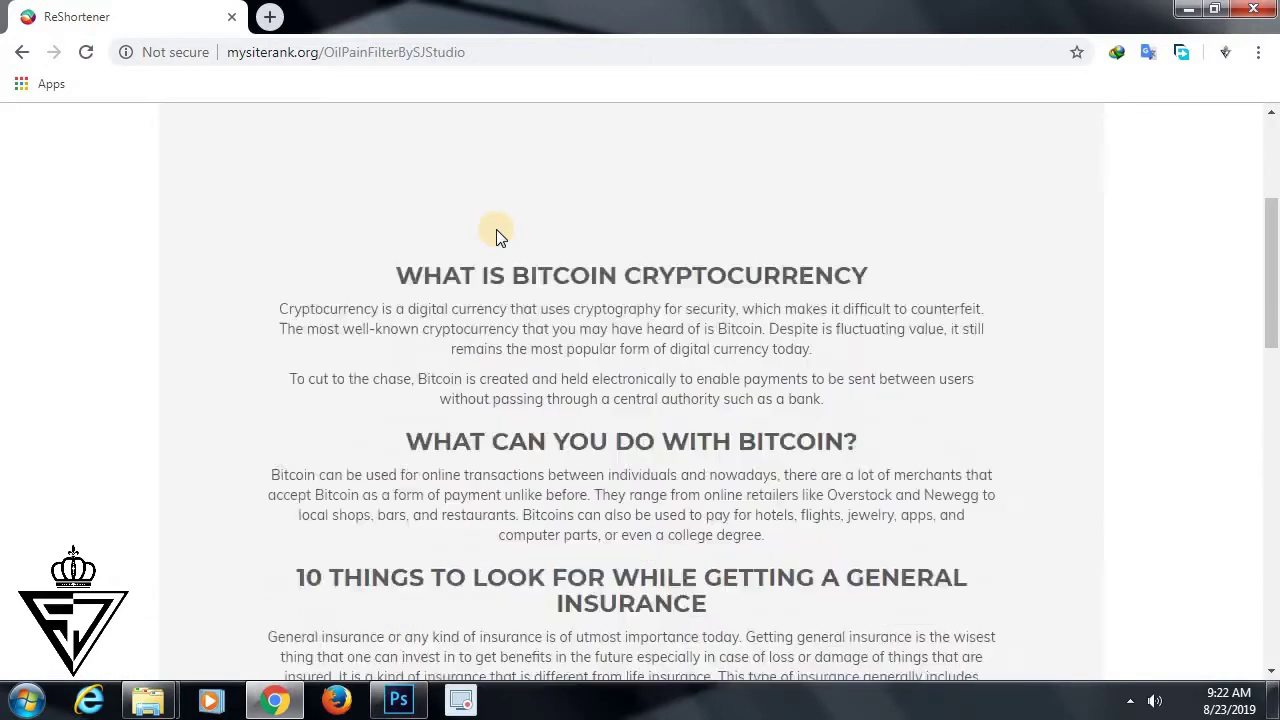
{"action": "scroll", "coordinate": [497, 230], "scroll_direction": "down", "scroll_amount": 1}
{"action": "scroll", "coordinate": [497, 230], "scroll_direction": "down", "scroll_amount": 2}
{"action": "scroll", "coordinate": [497, 230], "scroll_direction": "down", "scroll_amount": 2}
{"action": "scroll", "coordinate": [497, 235], "scroll_direction": "down", "scroll_amount": 3}
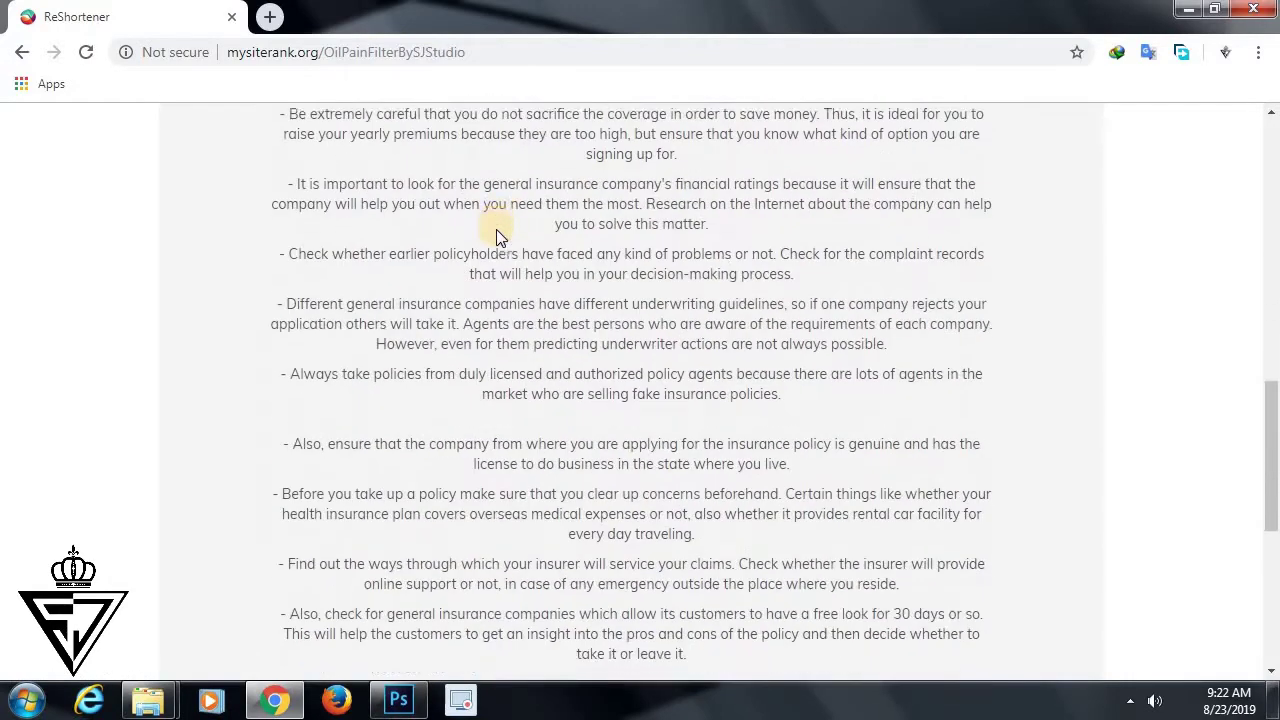
{"action": "scroll", "coordinate": [497, 235], "scroll_direction": "down", "scroll_amount": 1}
{"action": "scroll", "coordinate": [497, 235], "scroll_direction": "down", "scroll_amount": 3}
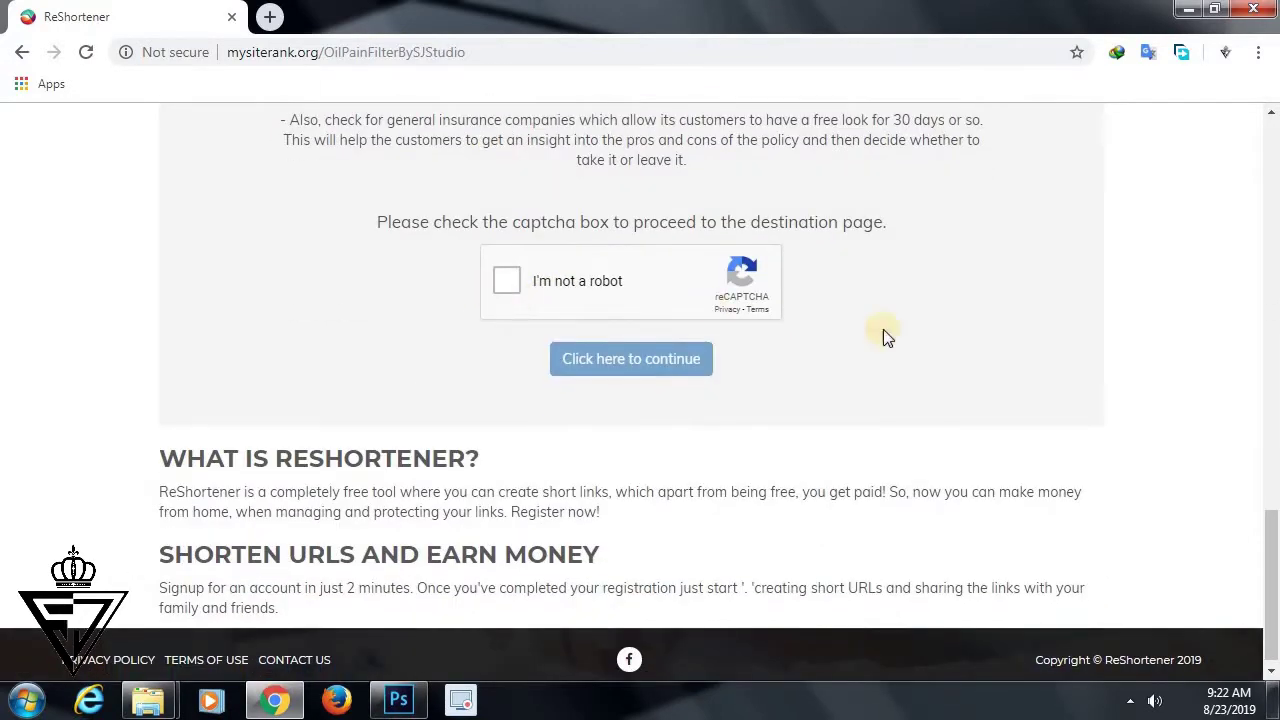
{"action": "left_click", "coordinate": [510, 282]}
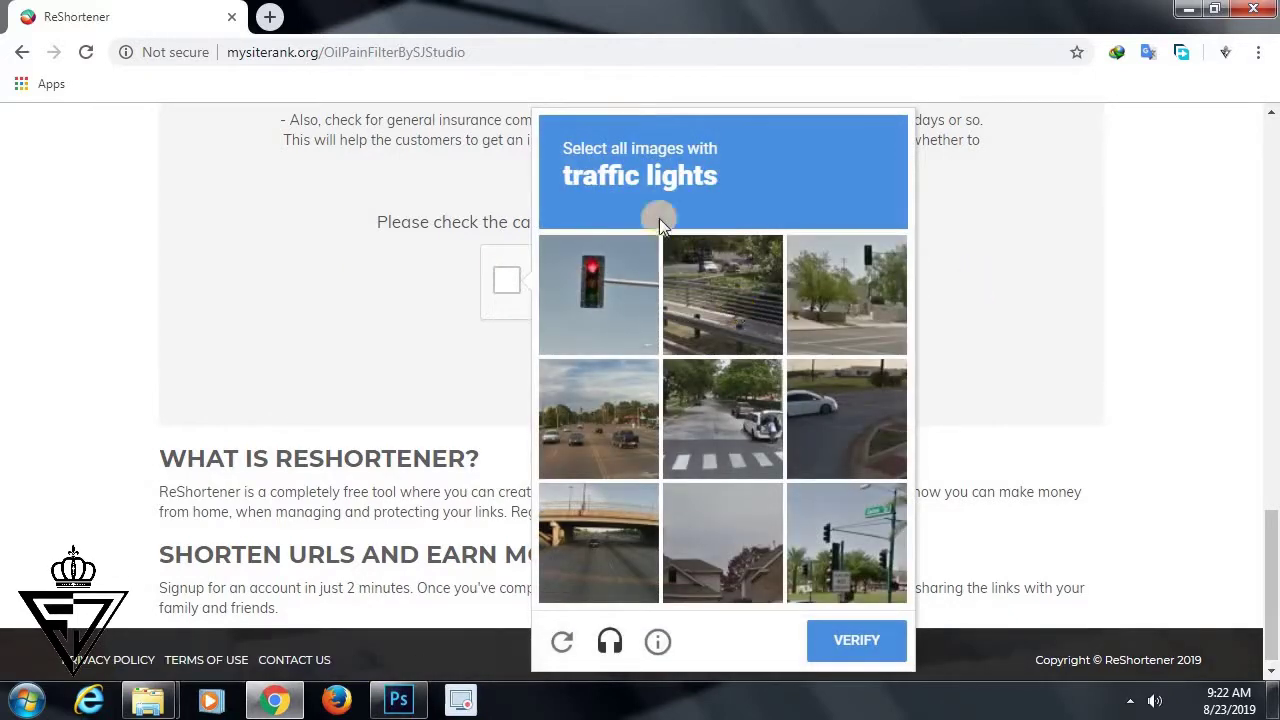
Select the three traffic-light images, verify, and continue to the next page
{"action": "left_click", "coordinate": [615, 289]}
{"action": "left_click", "coordinate": [822, 530]}
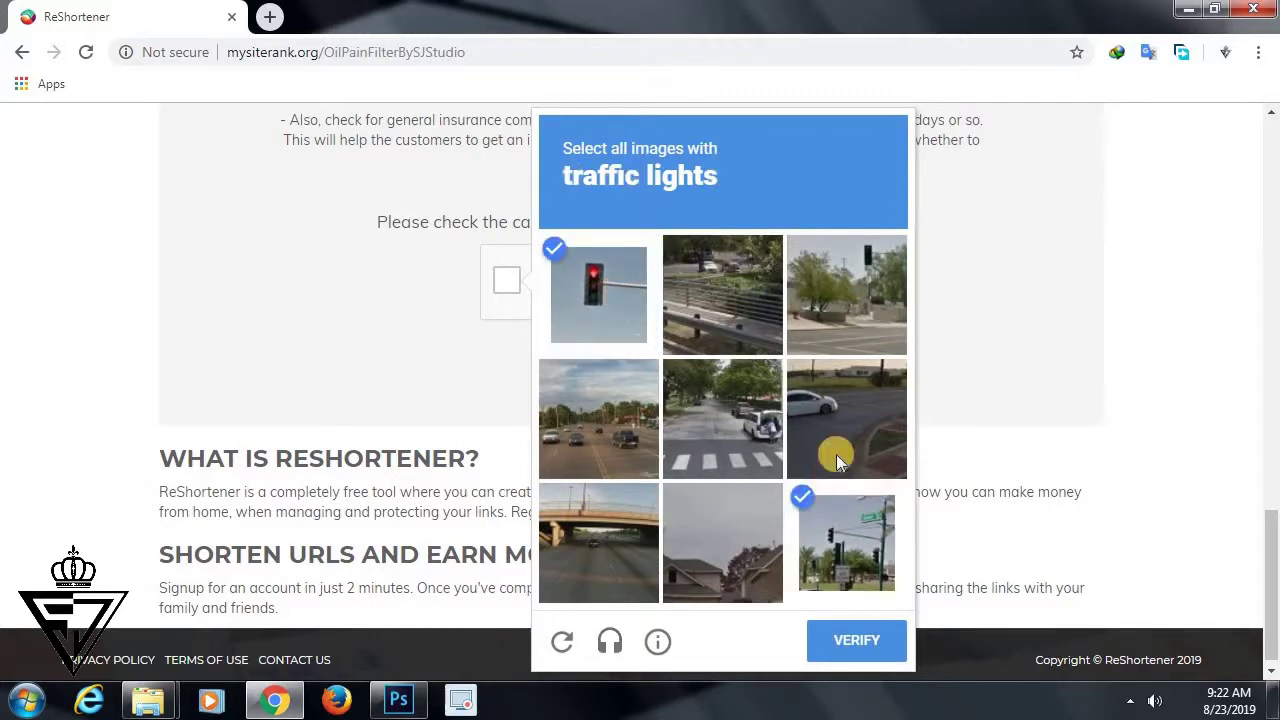
{"action": "left_click", "coordinate": [860, 312]}
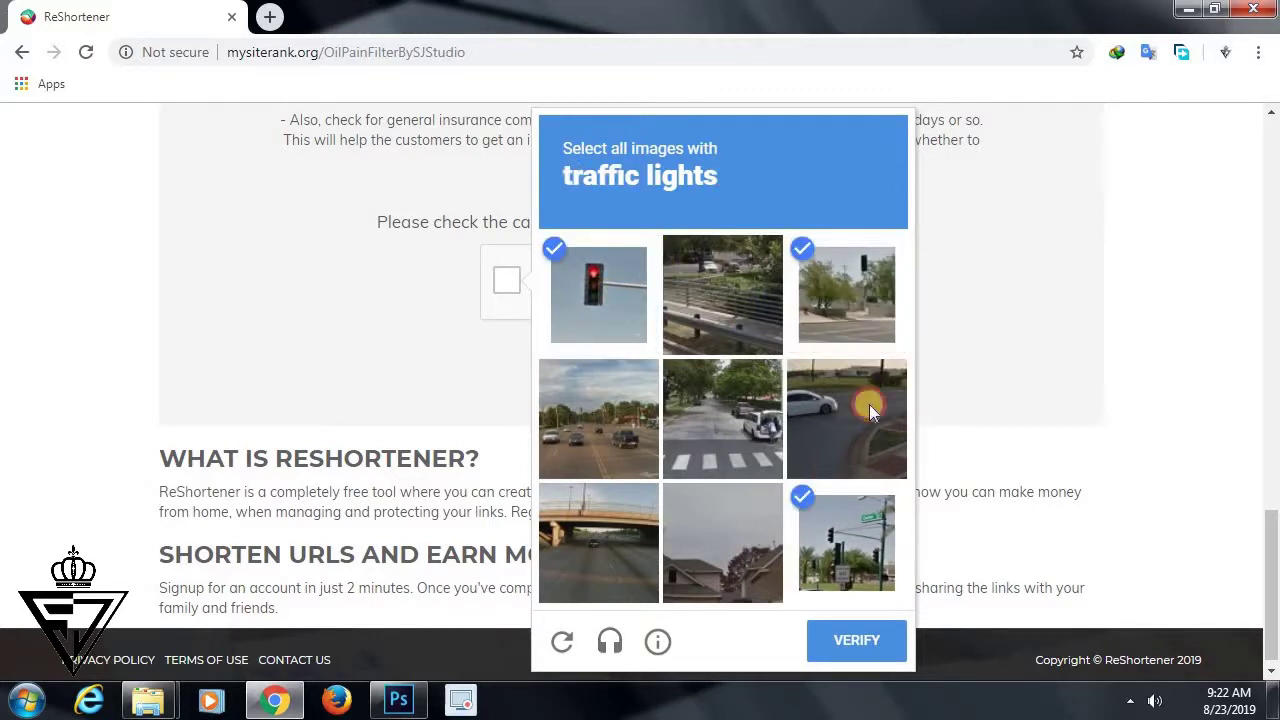
{"action": "left_click", "coordinate": [840, 641]}
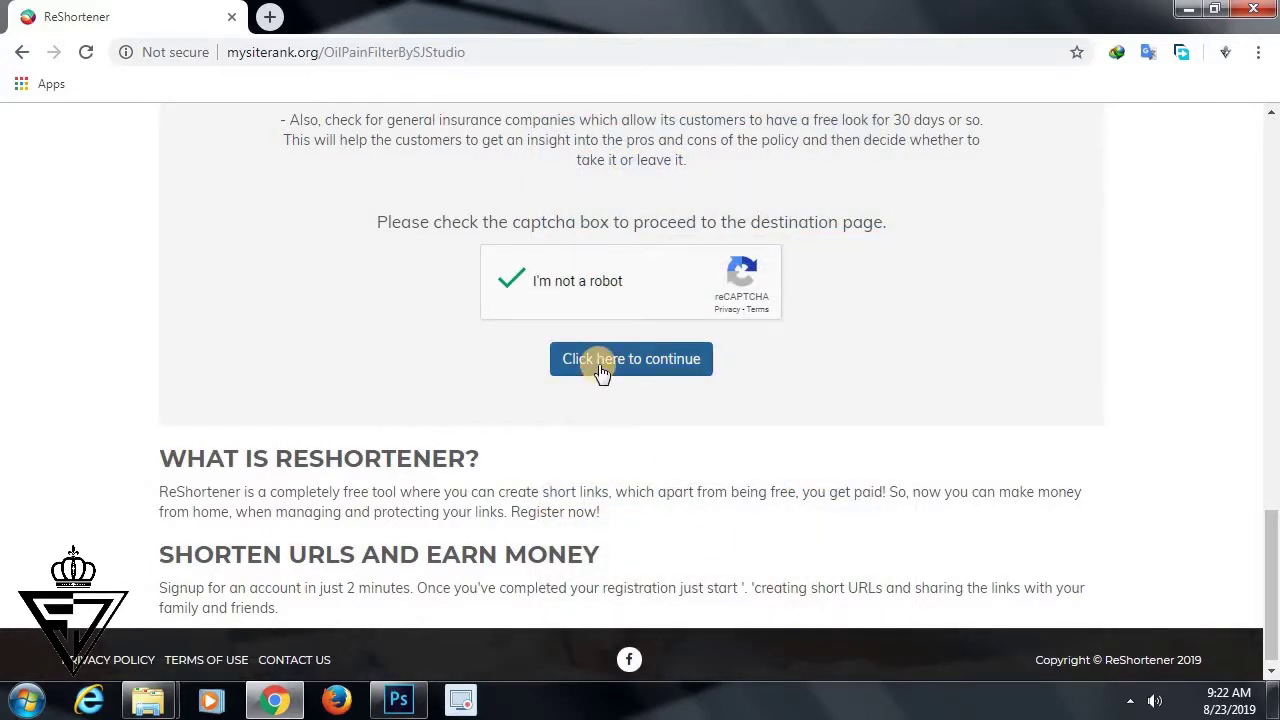
{"action": "left_click", "coordinate": [601, 360]}
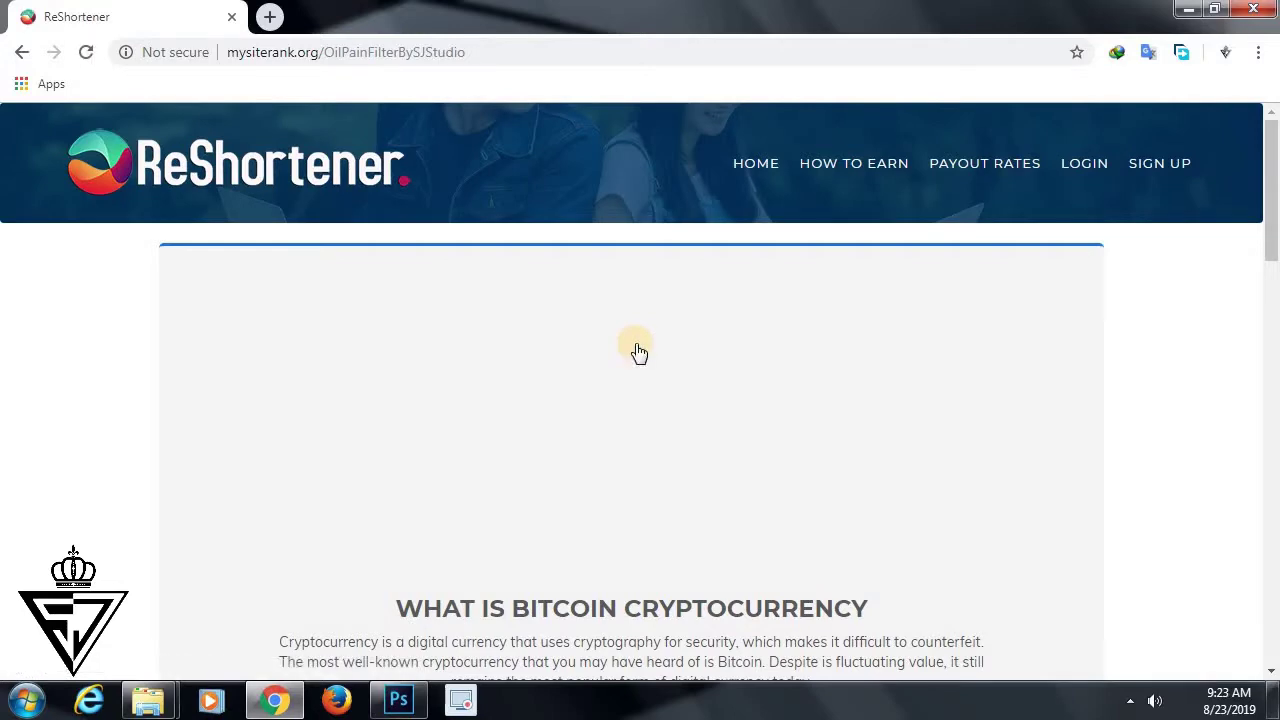
Request Get Link, close the Movies Kingdom ad tab, and request Get Link again
{"action": "scroll", "coordinate": [639, 352], "scroll_direction": "down", "scroll_amount": 1}
{"action": "scroll", "coordinate": [639, 352], "scroll_direction": "down", "scroll_amount": 2}
{"action": "scroll", "coordinate": [639, 352], "scroll_direction": "down", "scroll_amount": 3}
{"action": "scroll", "coordinate": [639, 352], "scroll_direction": "down", "scroll_amount": 3}
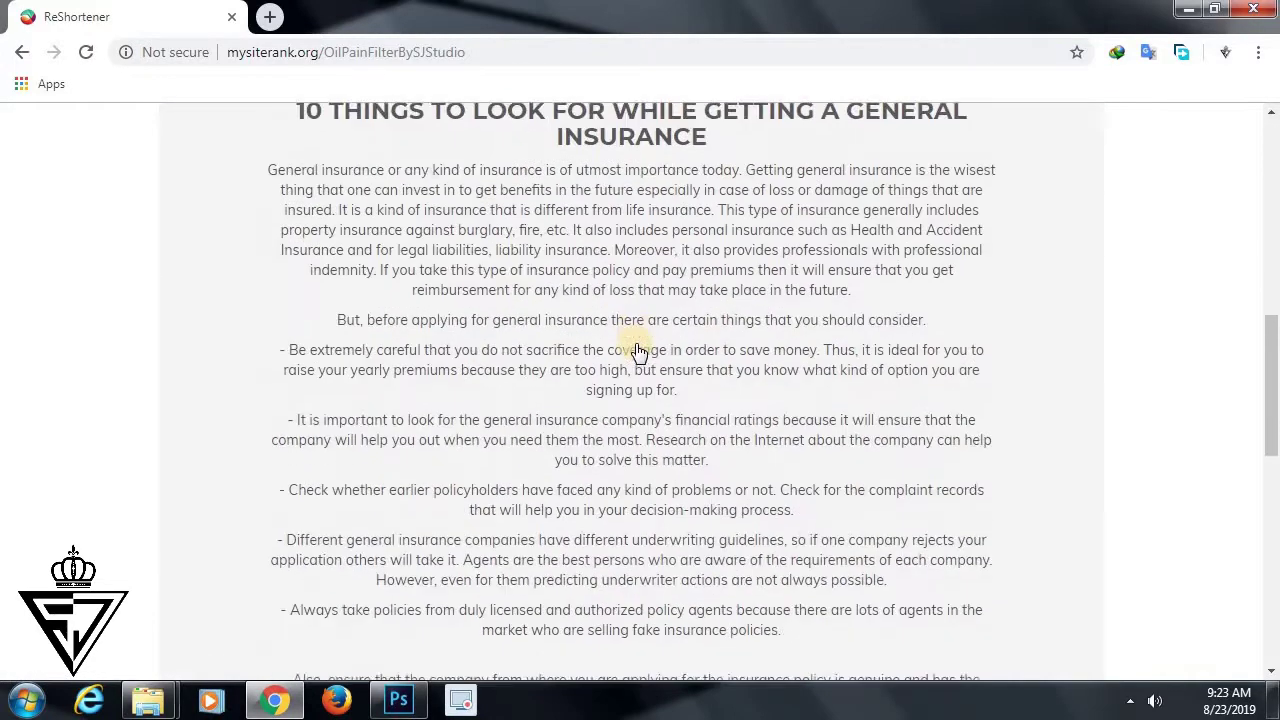
{"action": "scroll", "coordinate": [639, 352], "scroll_direction": "down", "scroll_amount": 3}
{"action": "scroll", "coordinate": [635, 343], "scroll_direction": "down", "scroll_amount": 3}
{"action": "scroll", "coordinate": [630, 340], "scroll_direction": "down", "scroll_amount": 2}
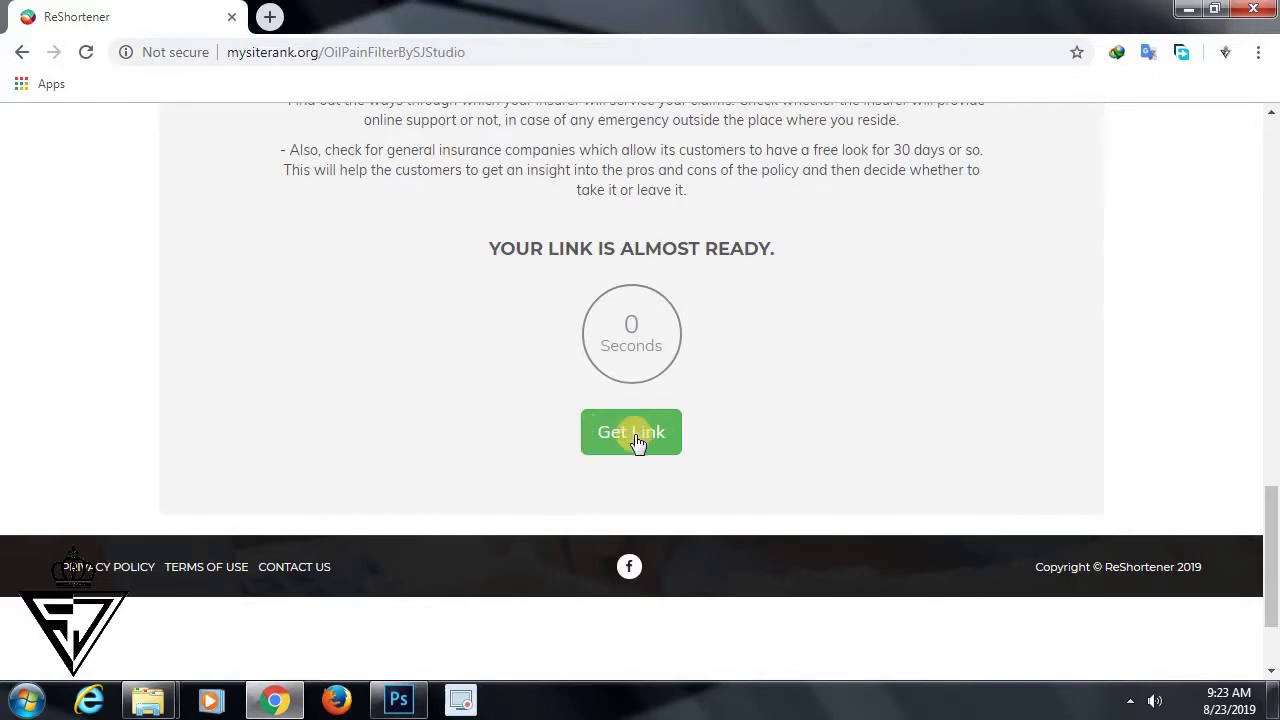
{"action": "left_click", "coordinate": [638, 438]}
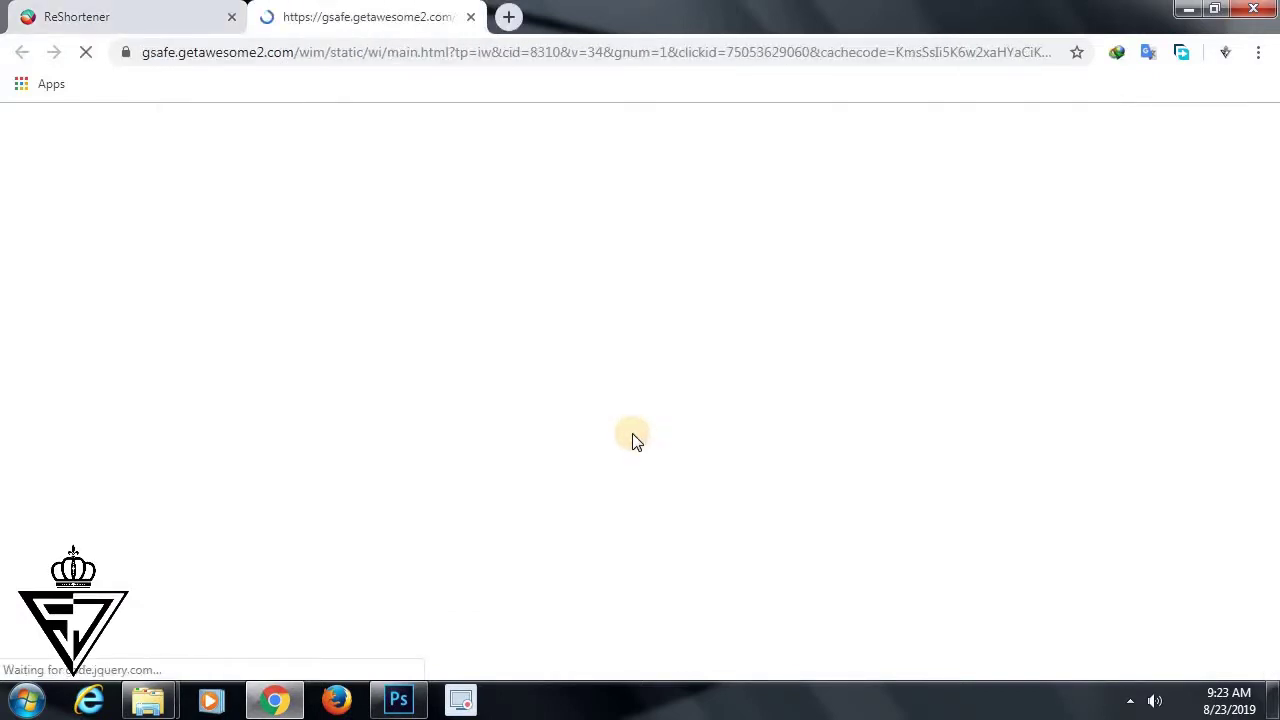
{"action": "left_click", "coordinate": [468, 17]}
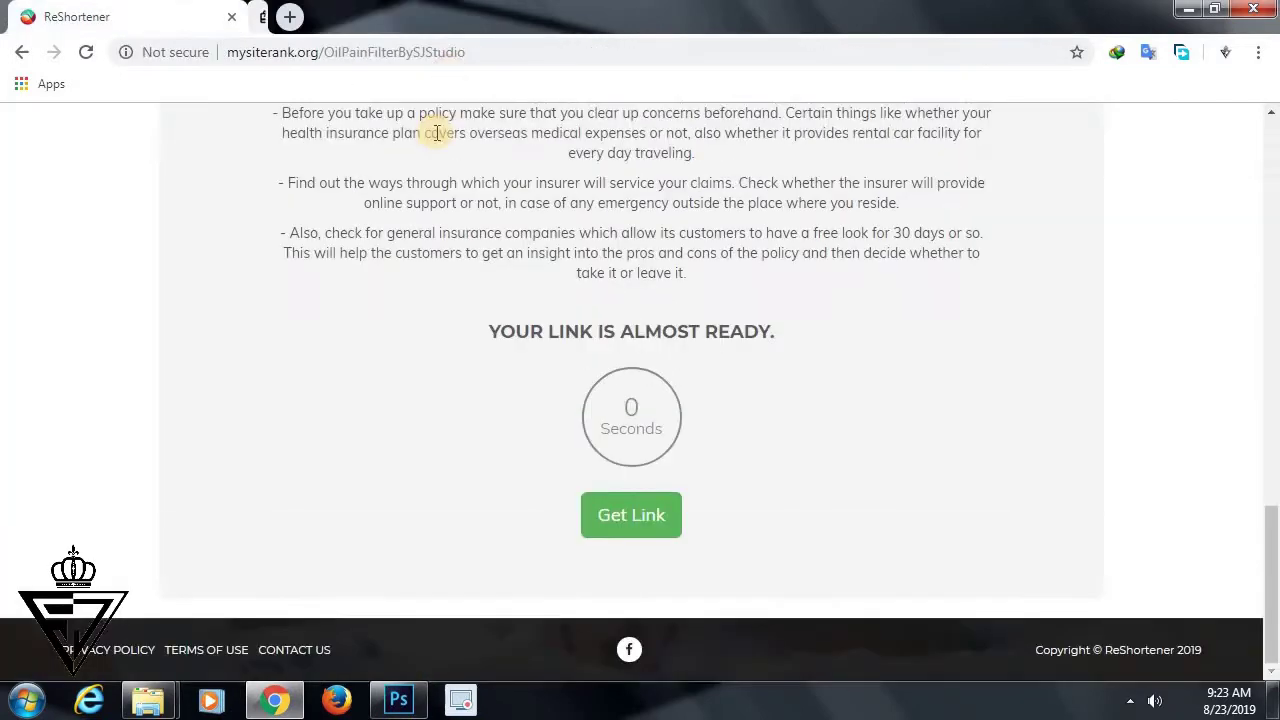
{"action": "left_click", "coordinate": [606, 513]}
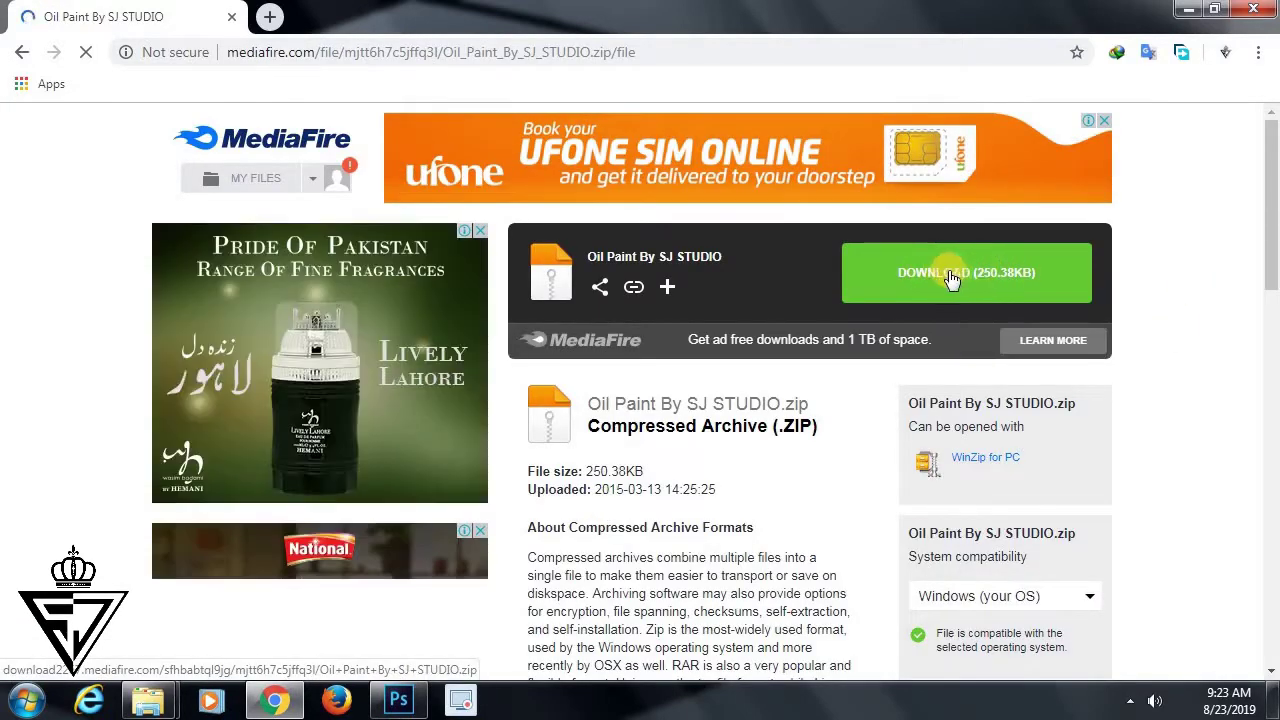
Download Oil Paint By SJ STUDIO.zip from MediaFire, close Chrome, and move the archive up the desktop
{"action": "left_click", "coordinate": [1020, 284]}
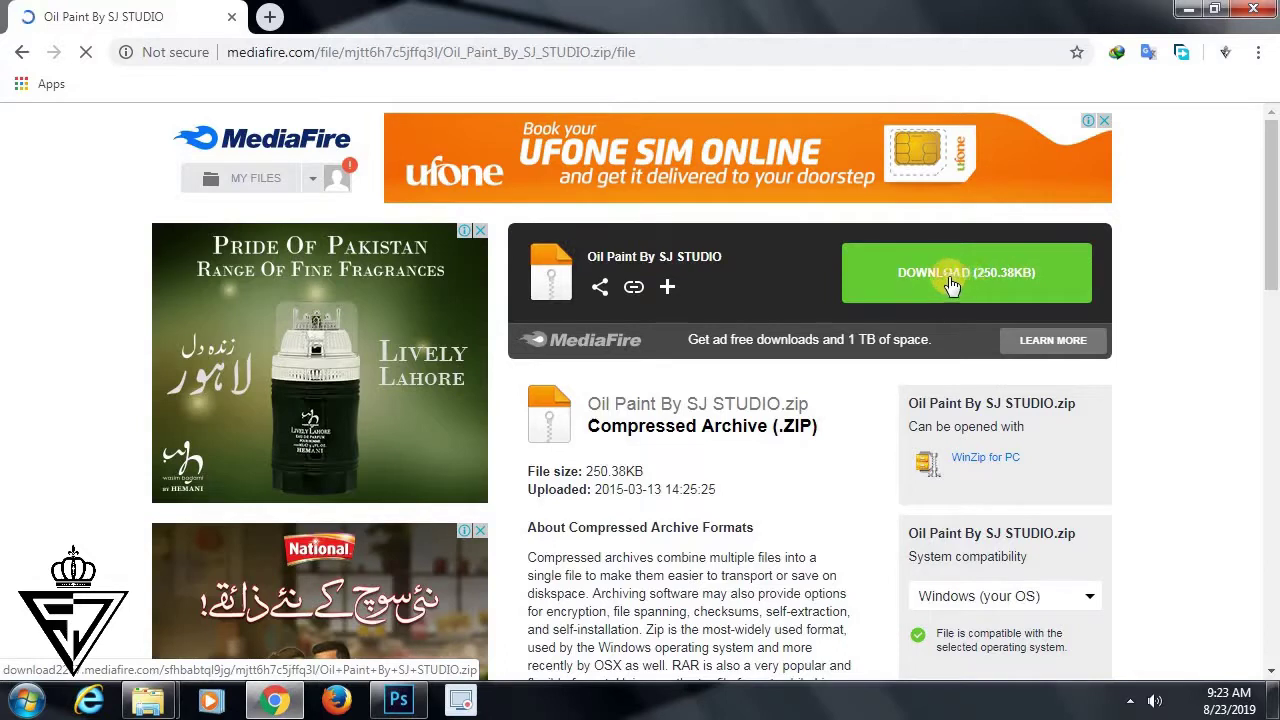
{"action": "left_click", "coordinate": [1263, 7]}
{"action": "mouse_move", "coordinate": [1010, 260]}
{"action": "left_mouse_down"}
{"action": "mouse_move", "coordinate": [775, 148]}
{"action": "mouse_move", "coordinate": [553, 195]}
{"action": "left_mouse_up"}
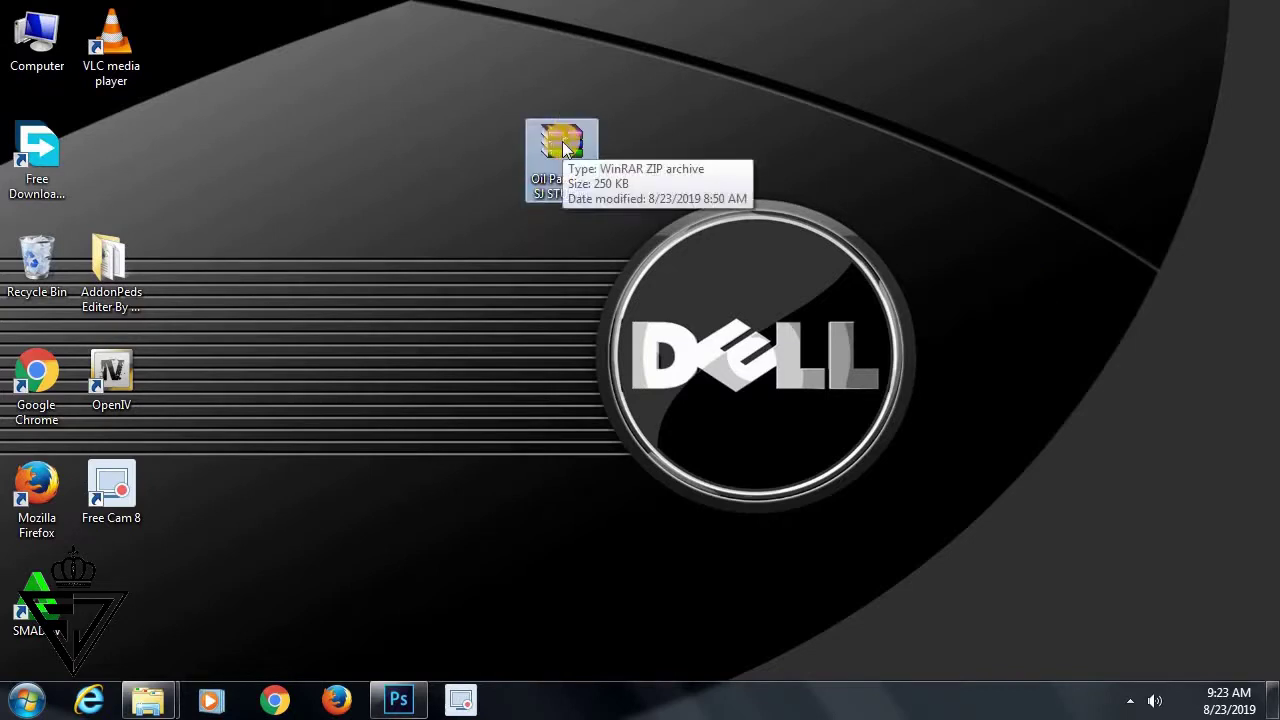
Extract the Oil Paint By SJ STUDIO archive to the Desktop via WinRAR's Extract files
{"action": "right_click", "coordinate": [563, 148]}
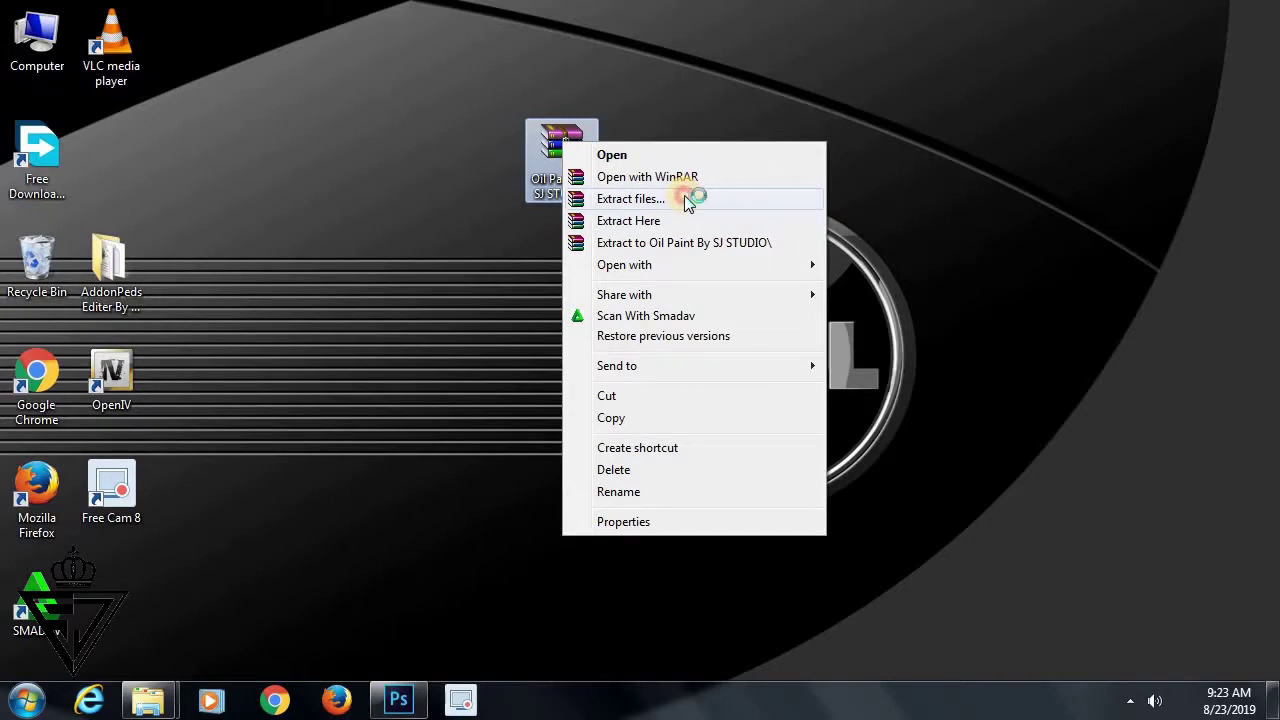
{"action": "left_click", "coordinate": [690, 198]}
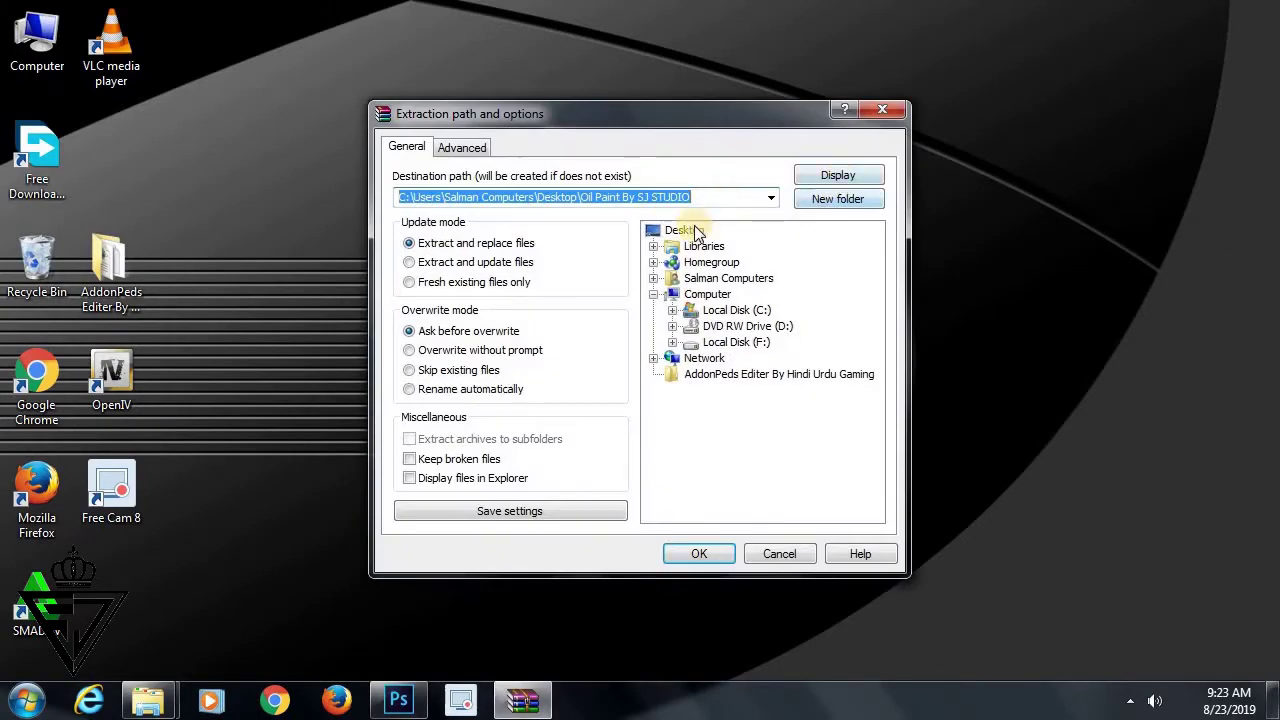
{"action": "left_click", "coordinate": [684, 230]}
{"action": "left_click", "coordinate": [712, 549]}
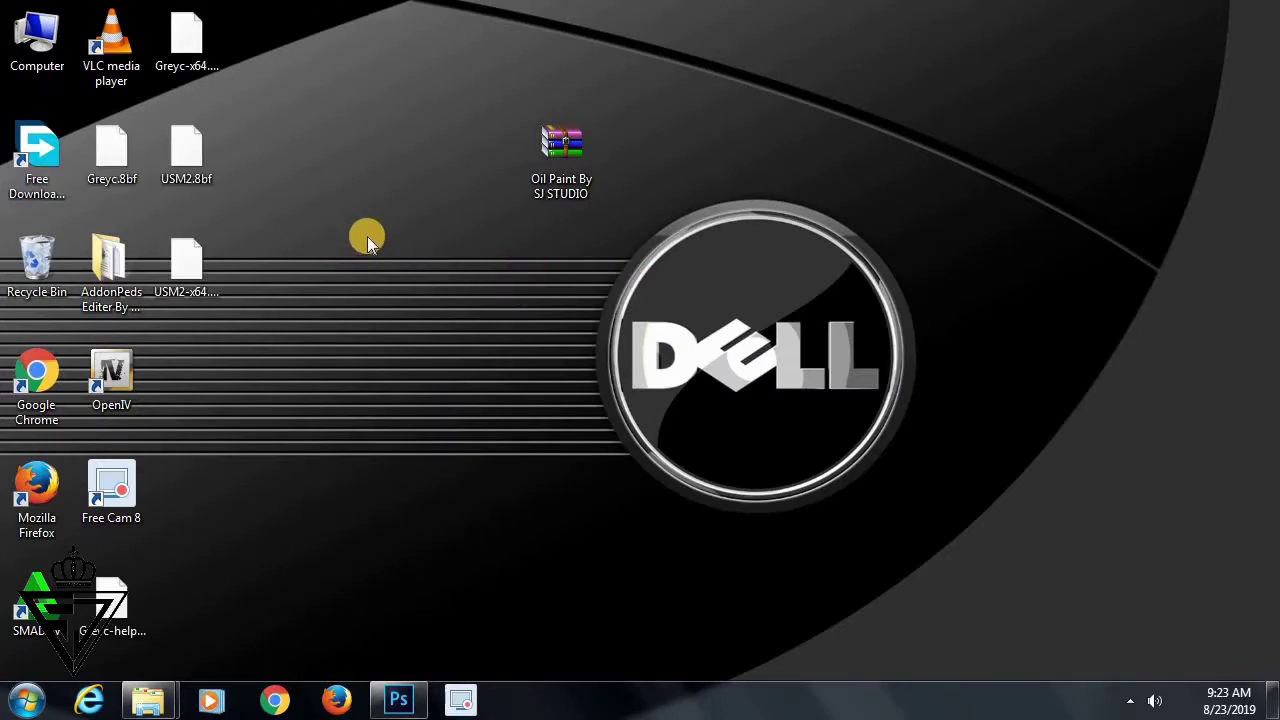
Select Greyc-helper.bin, Greyc-x64.8bf and the other Greyc and USM2 files, then cut them
{"action": "left_click", "coordinate": [112, 610]}
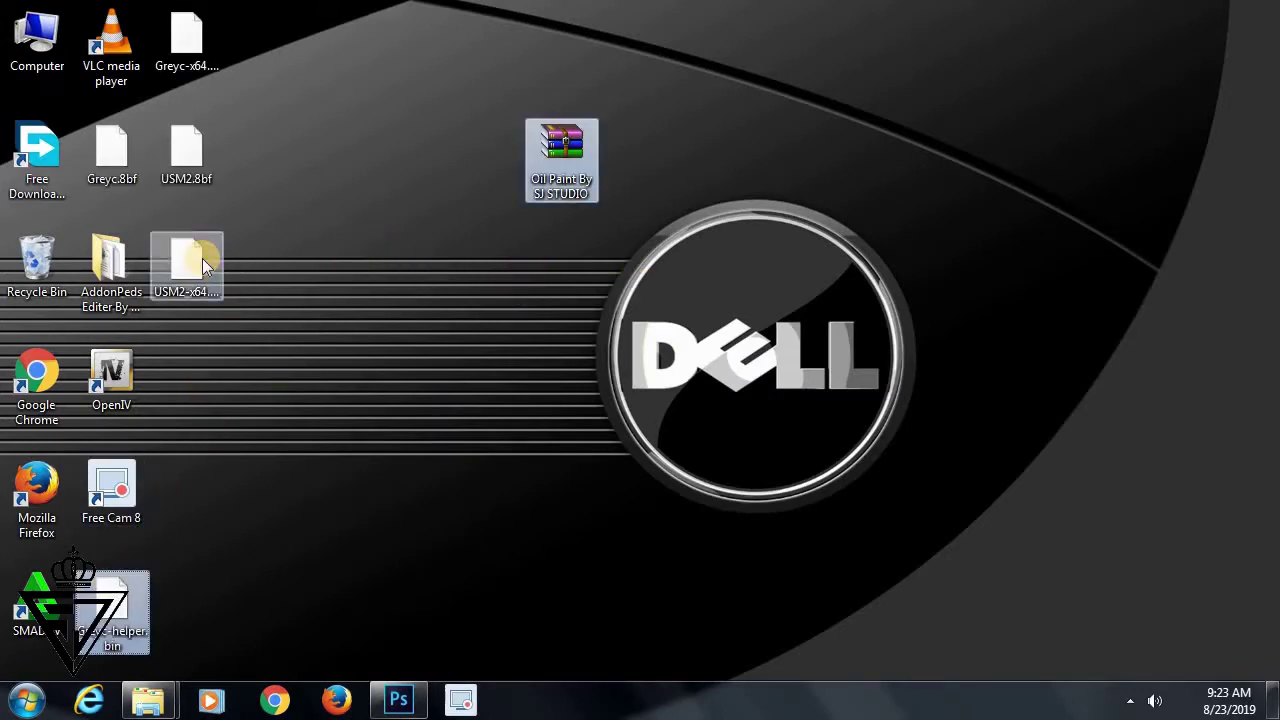
{"action": "left_click", "coordinate": [548, 331]}
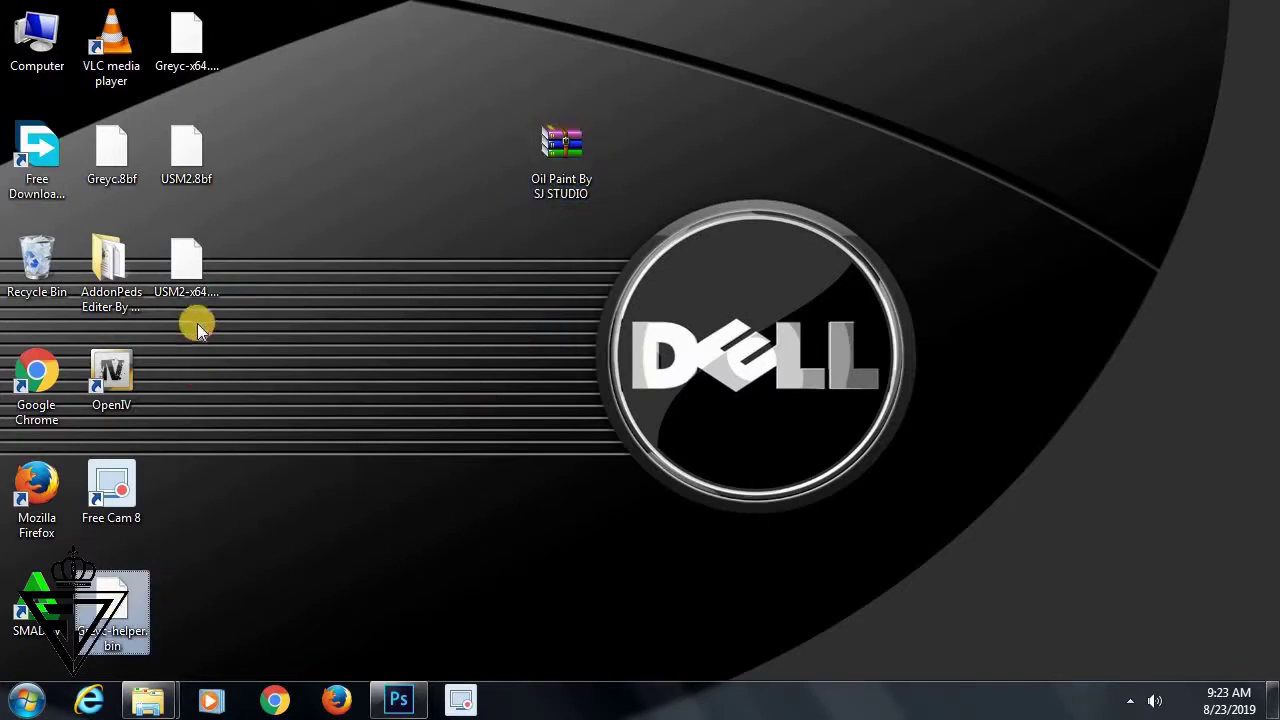
{"action": "left_click", "coordinate": [186, 265], "text": "ctrl"}
{"action": "left_click", "coordinate": [112, 152], "text": "ctrl"}
{"action": "left_click", "coordinate": [186, 152], "text": "ctrl"}
{"action": "left_click", "coordinate": [167, 82], "text": "ctrl"}
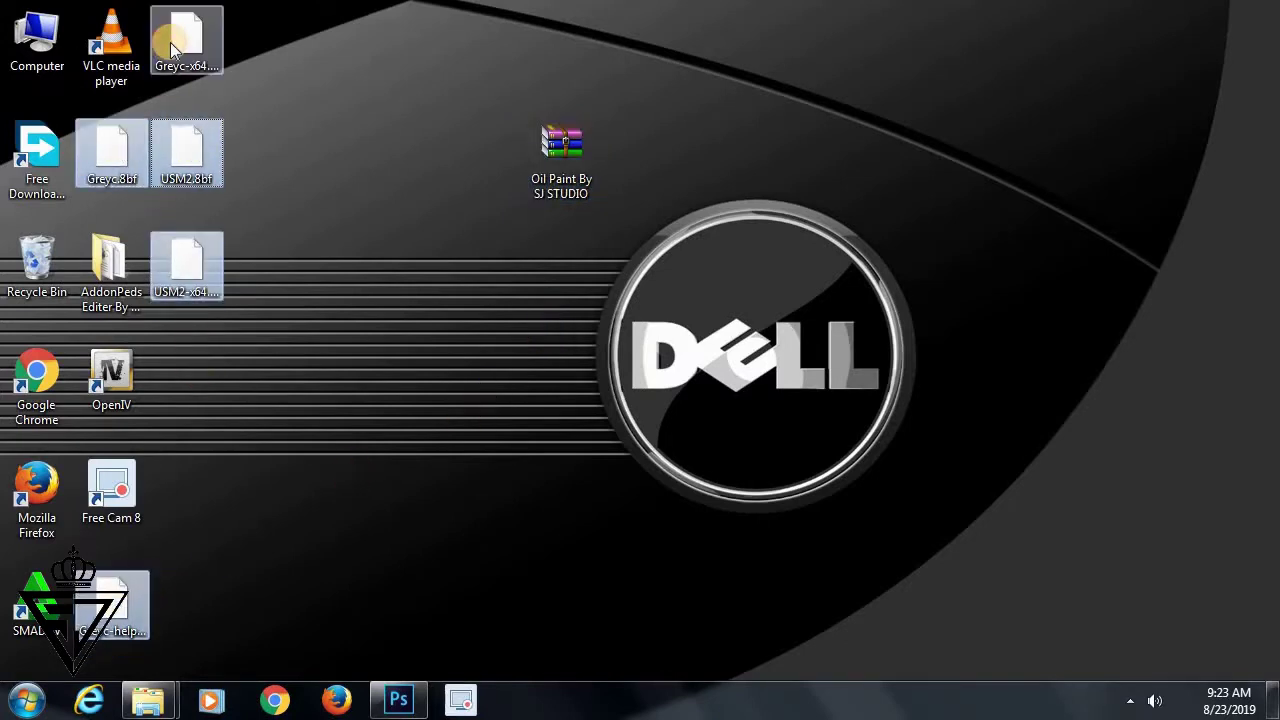
{"action": "right_click", "coordinate": [170, 43]}
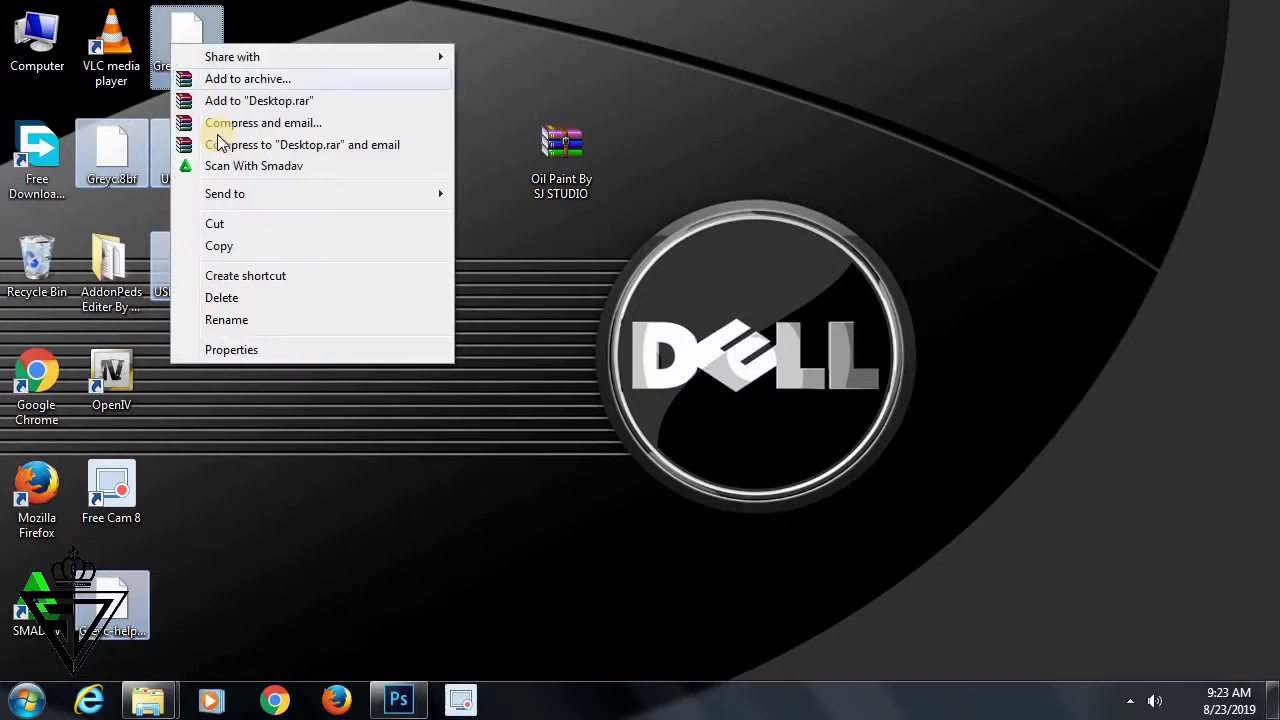
{"action": "left_click", "coordinate": [240, 228]}
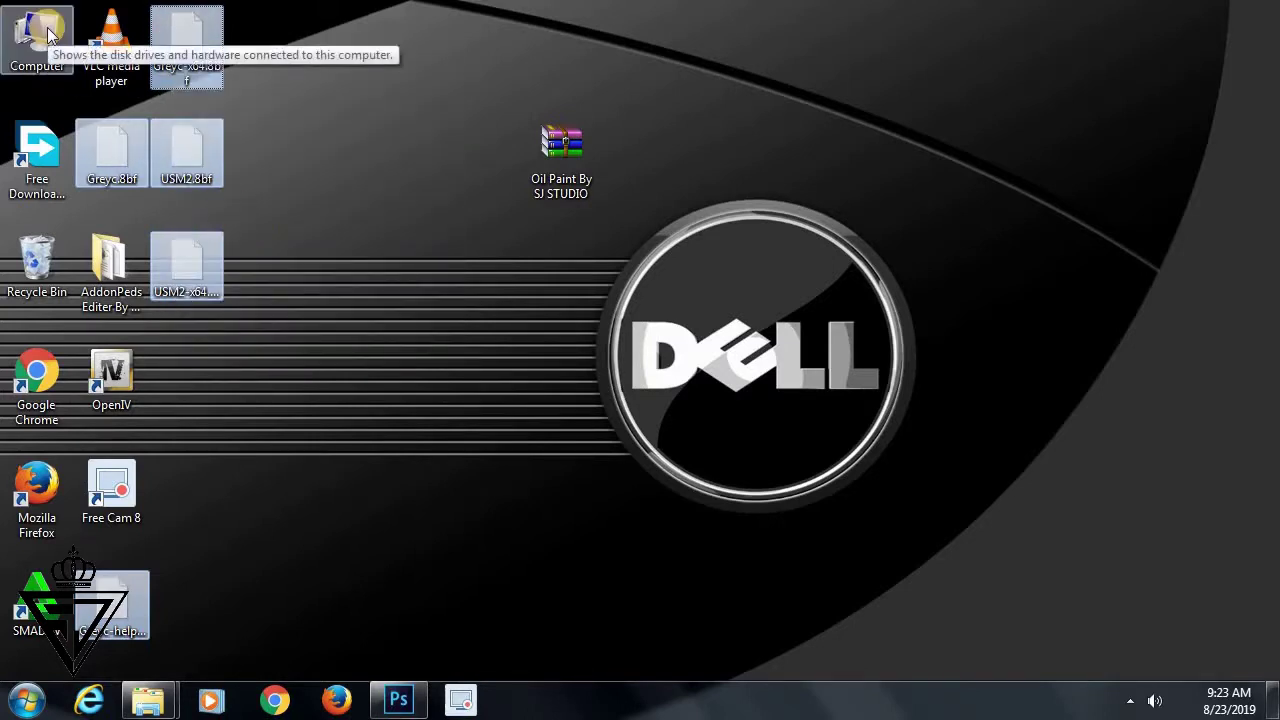
{"action": "mouse_move", "coordinate": [148, 699]}
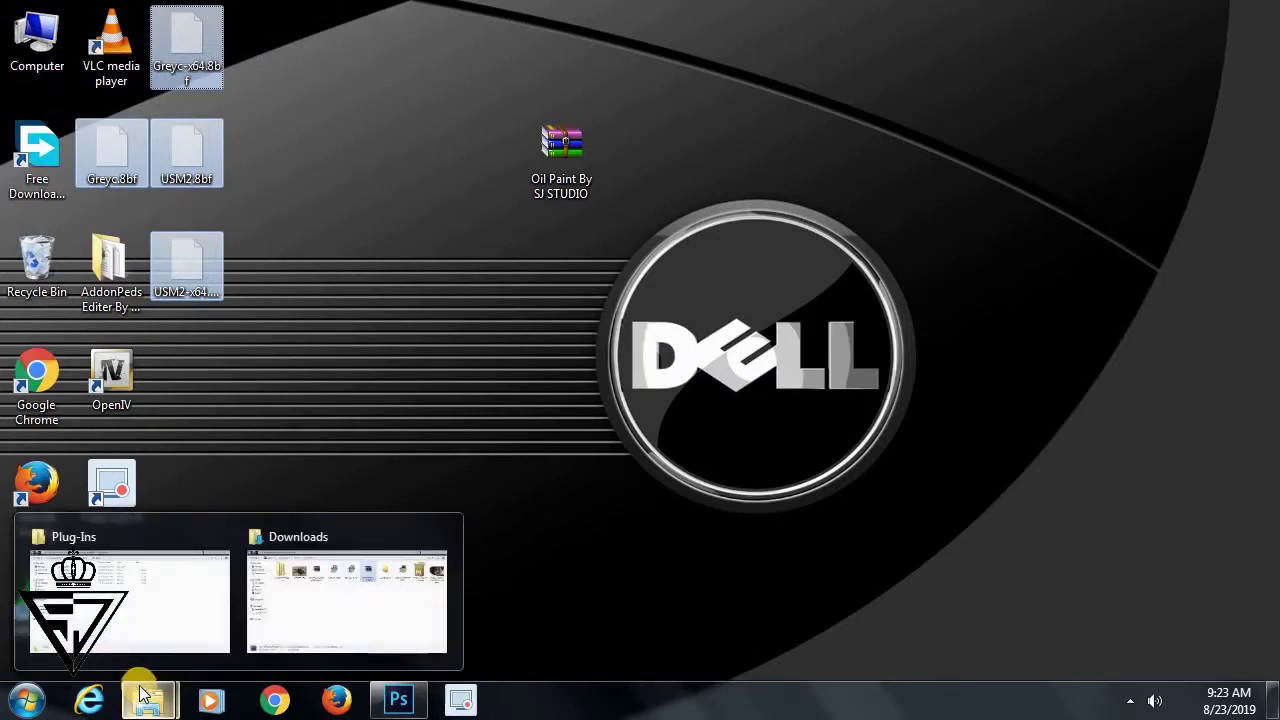
Browse to the C:\Program Files\ADOBE\Plug-Ins folder in Explorer
{"action": "left_click", "coordinate": [323, 594]}
{"action": "left_click", "coordinate": [86, 402]}
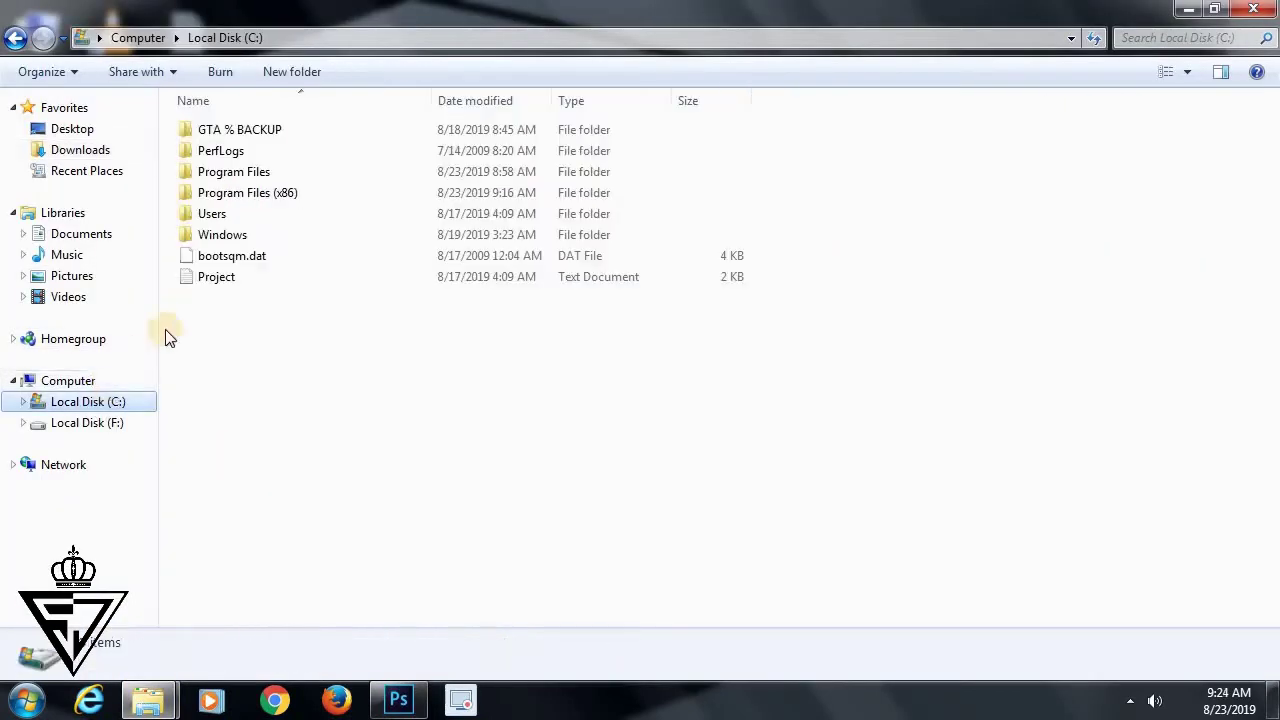
{"action": "left_click", "coordinate": [238, 175]}
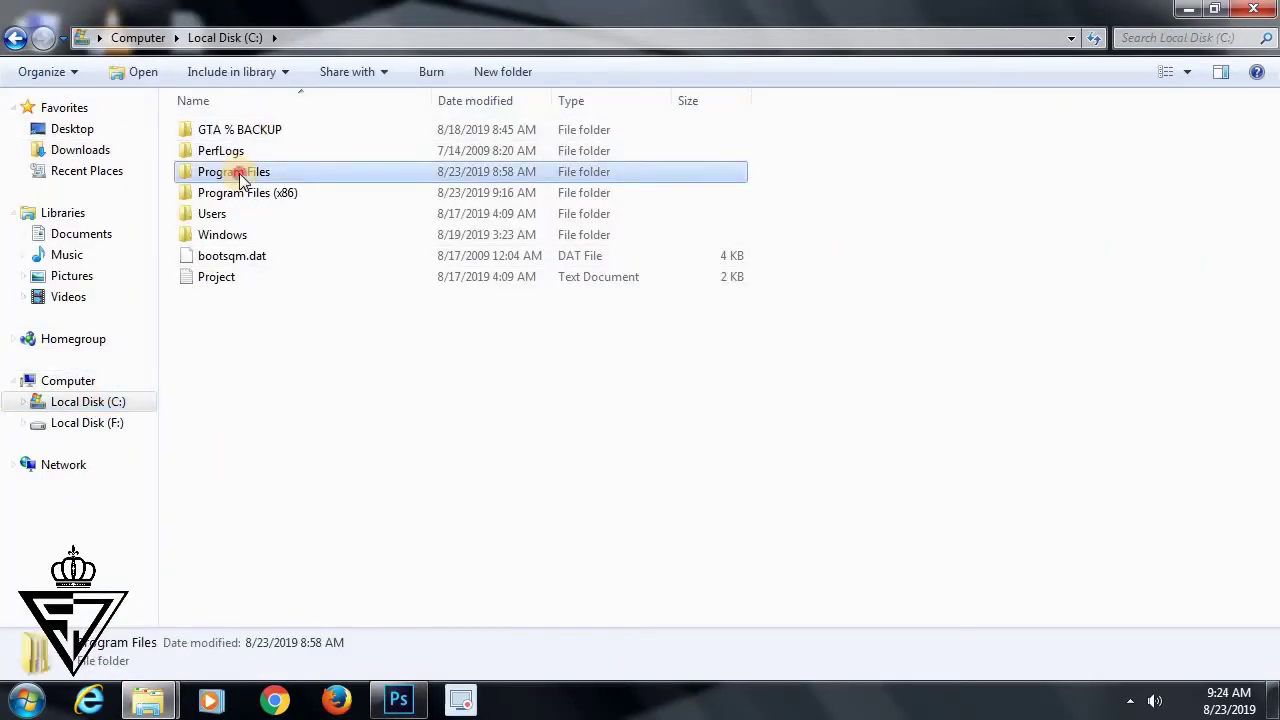
{"action": "double_click", "coordinate": [238, 175]}
{"action": "double_click", "coordinate": [282, 127]}
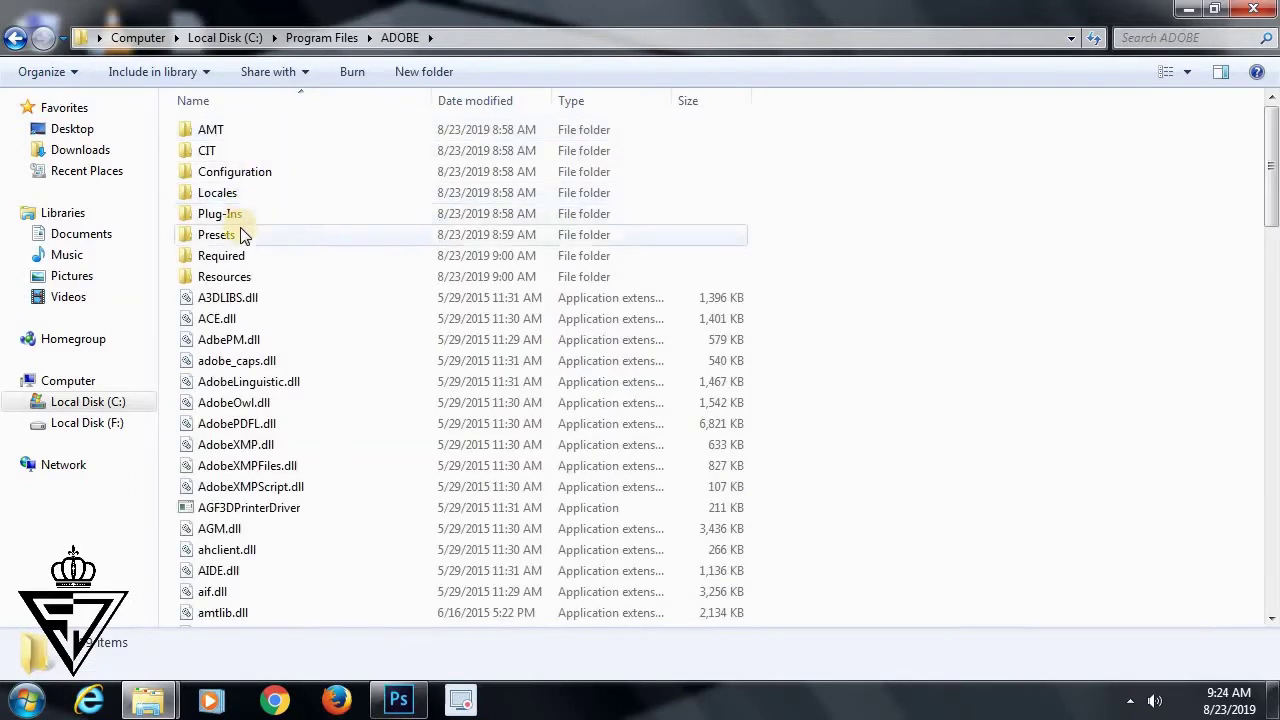
{"action": "double_click", "coordinate": [266, 212]}
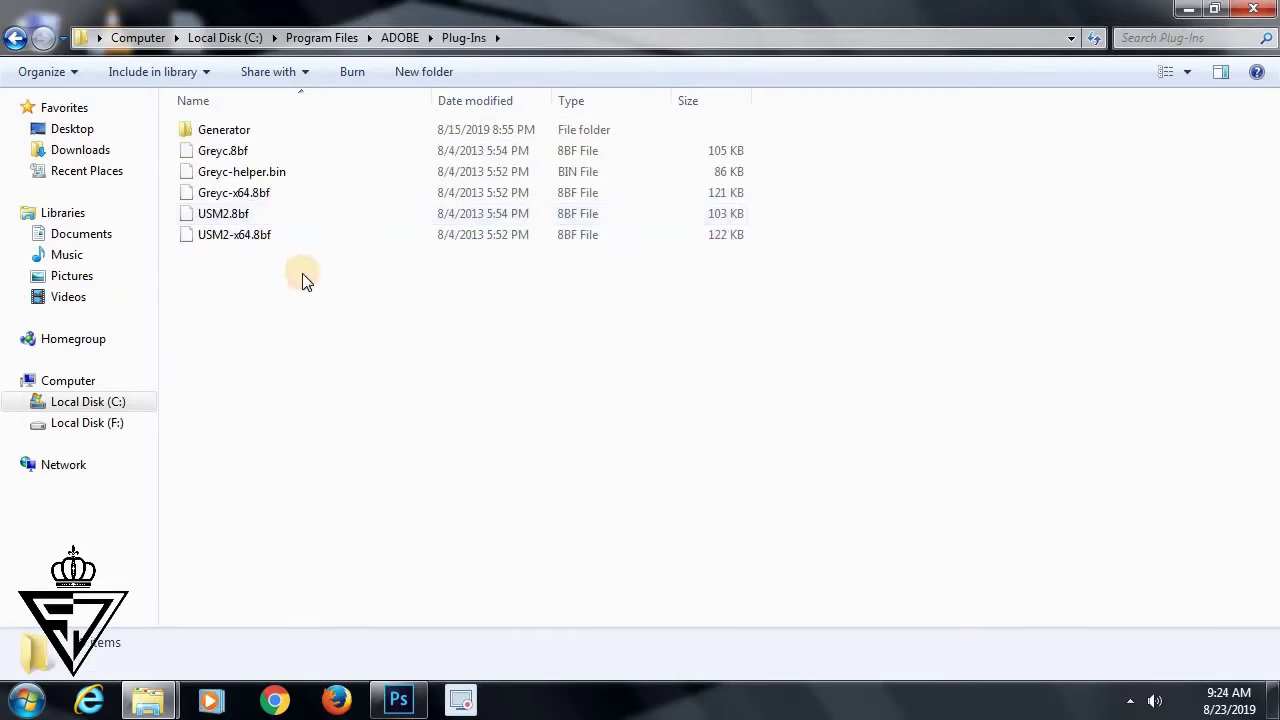
Paste the plug-ins, cancel the Move File conflict, and minimise Explorer
{"action": "right_click", "coordinate": [303, 275]}
{"action": "left_click", "coordinate": [361, 410]}
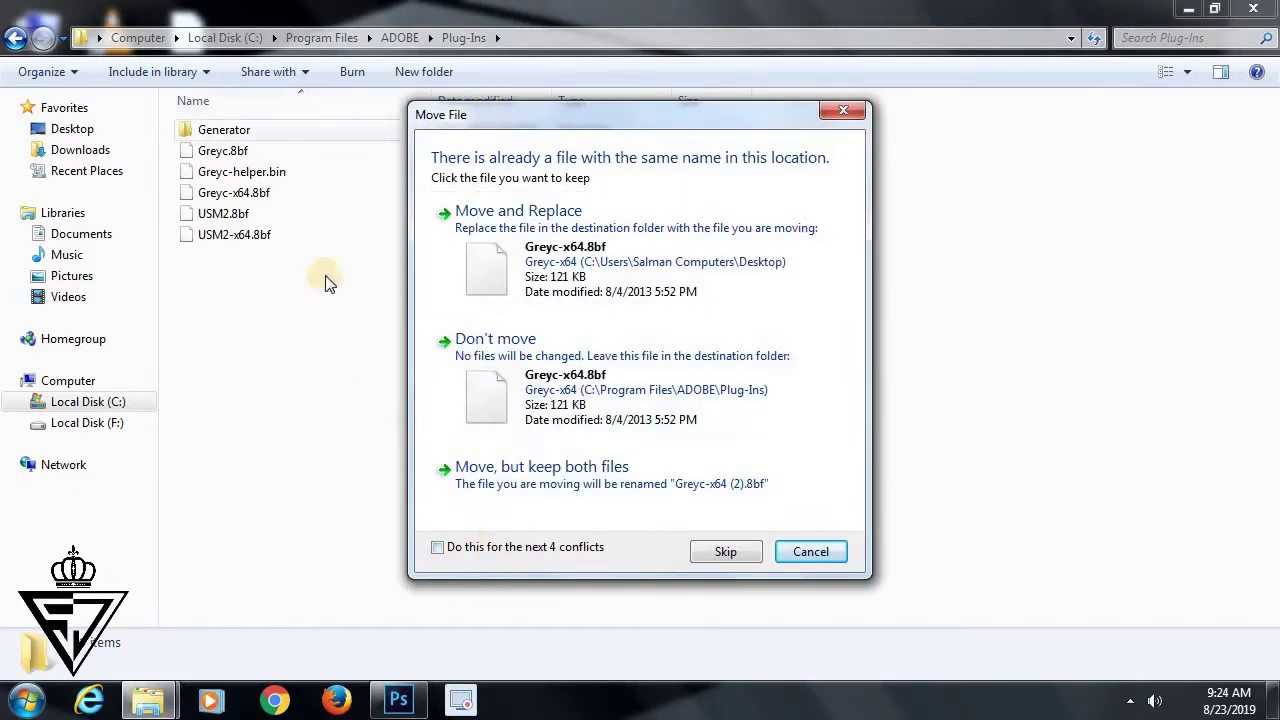
{"action": "left_click", "coordinate": [811, 552]}
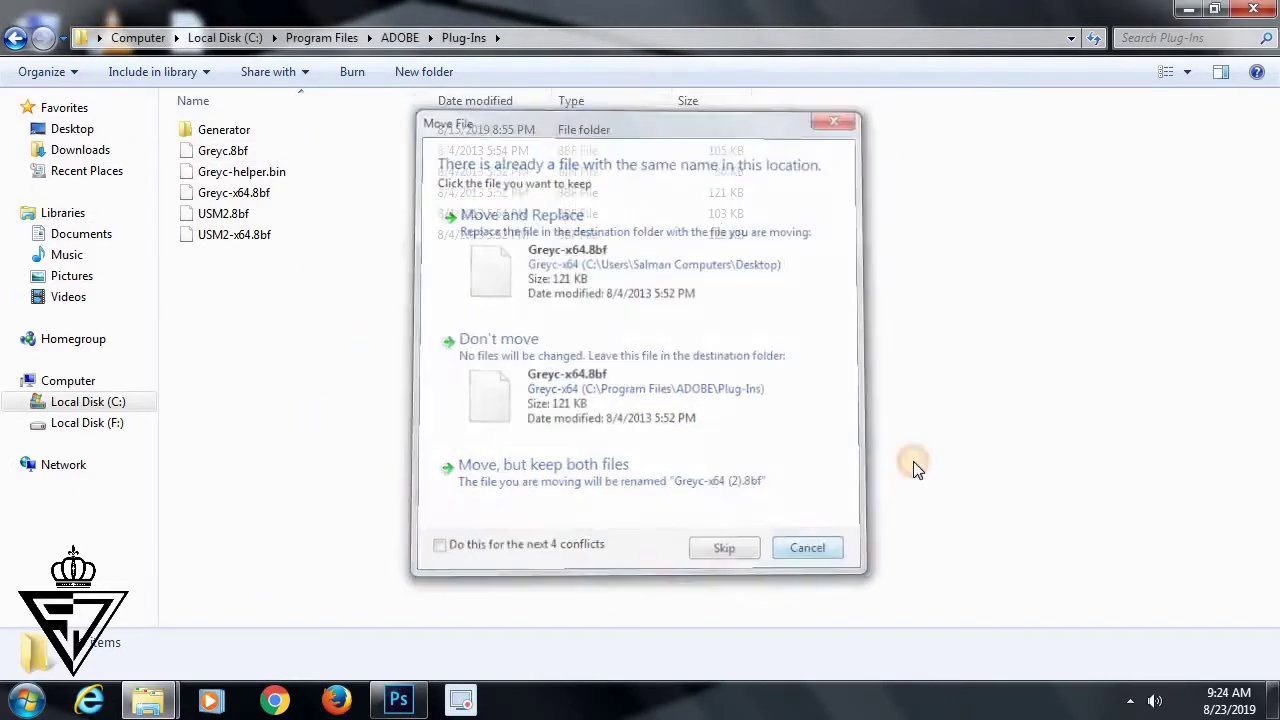
{"action": "left_click", "coordinate": [1190, 10]}
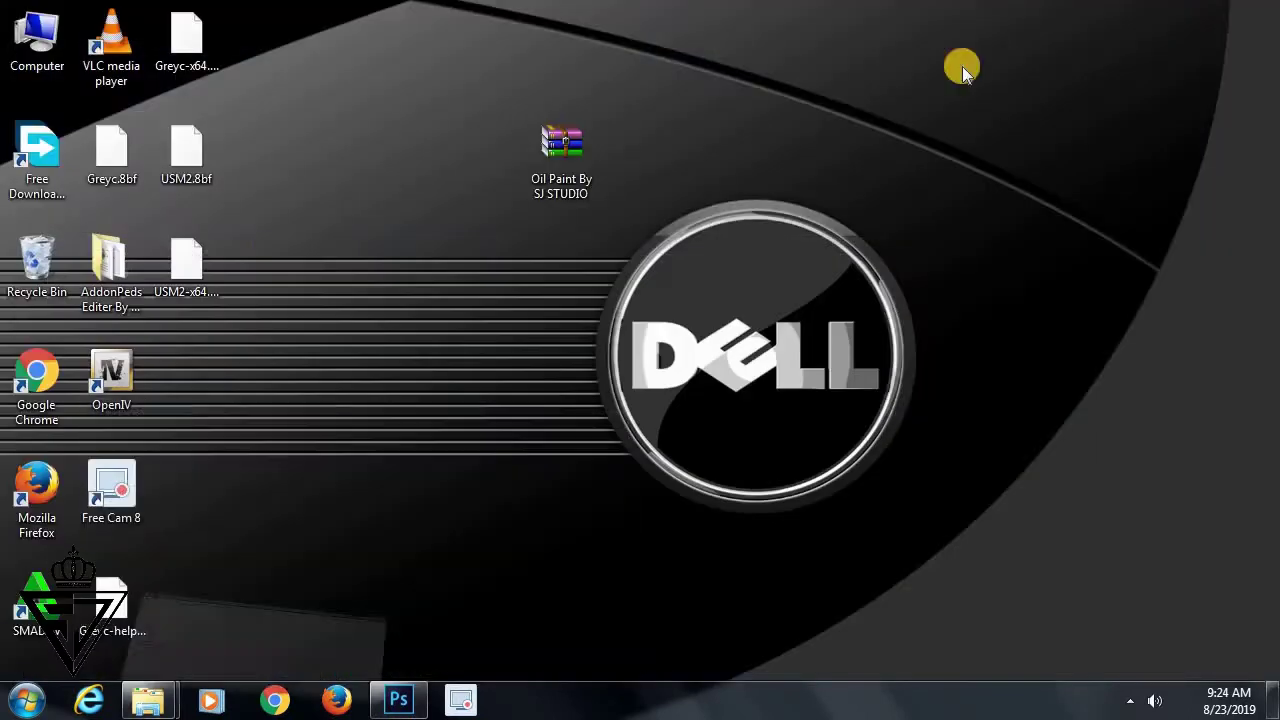
Open the takalani-radali portrait JPEG and duplicate Background into a Background copy layer
{"action": "left_click", "coordinate": [402, 697]}
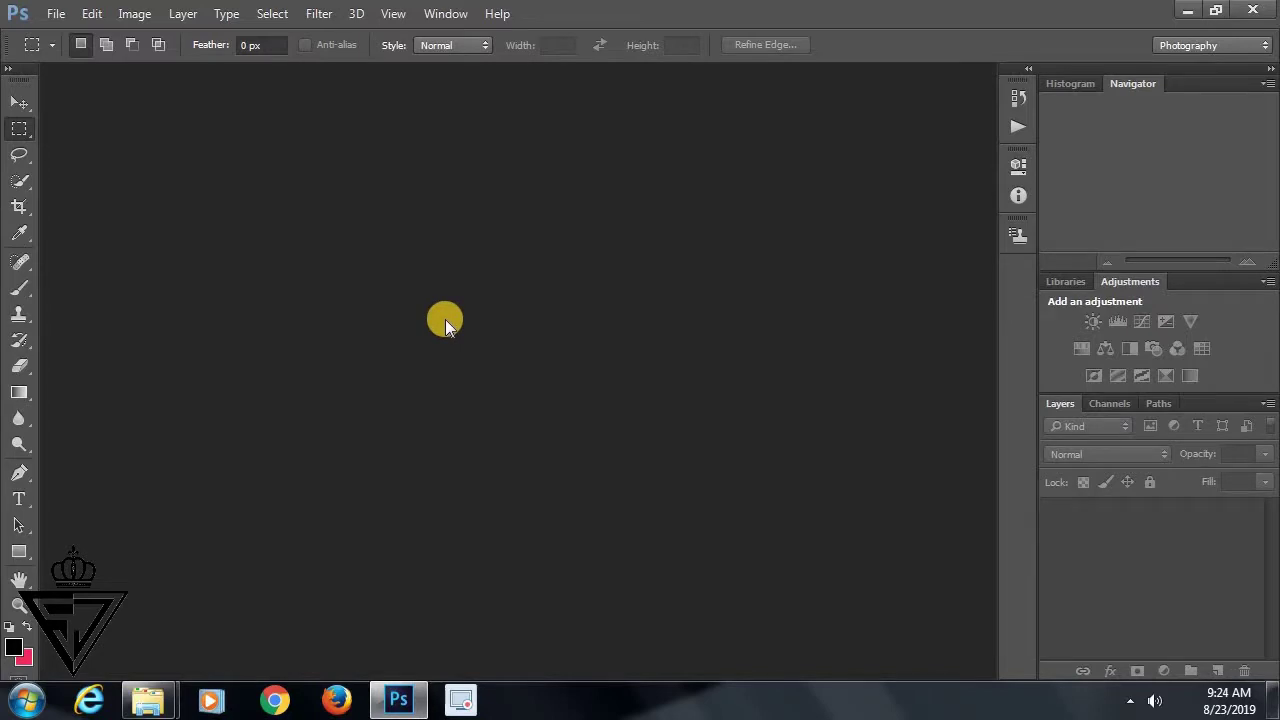
{"action": "double_click", "coordinate": [445, 319]}
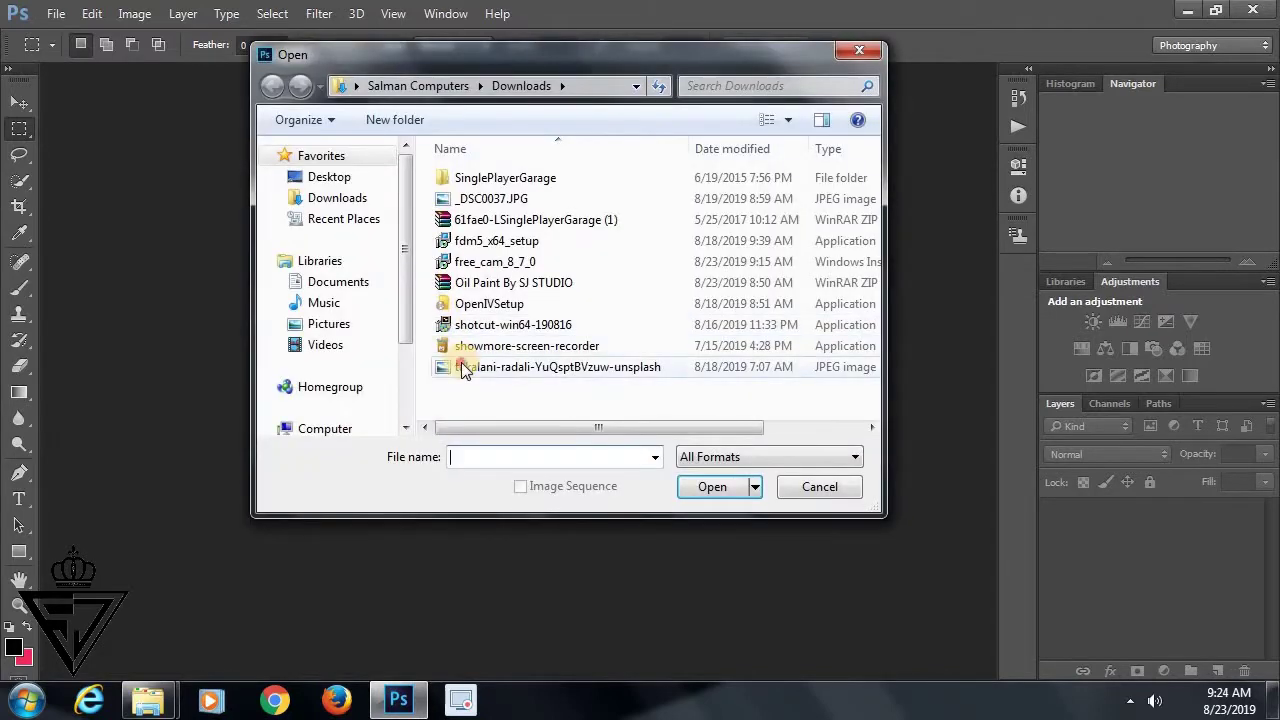
{"action": "left_click", "coordinate": [466, 367]}
{"action": "left_click", "coordinate": [714, 486]}
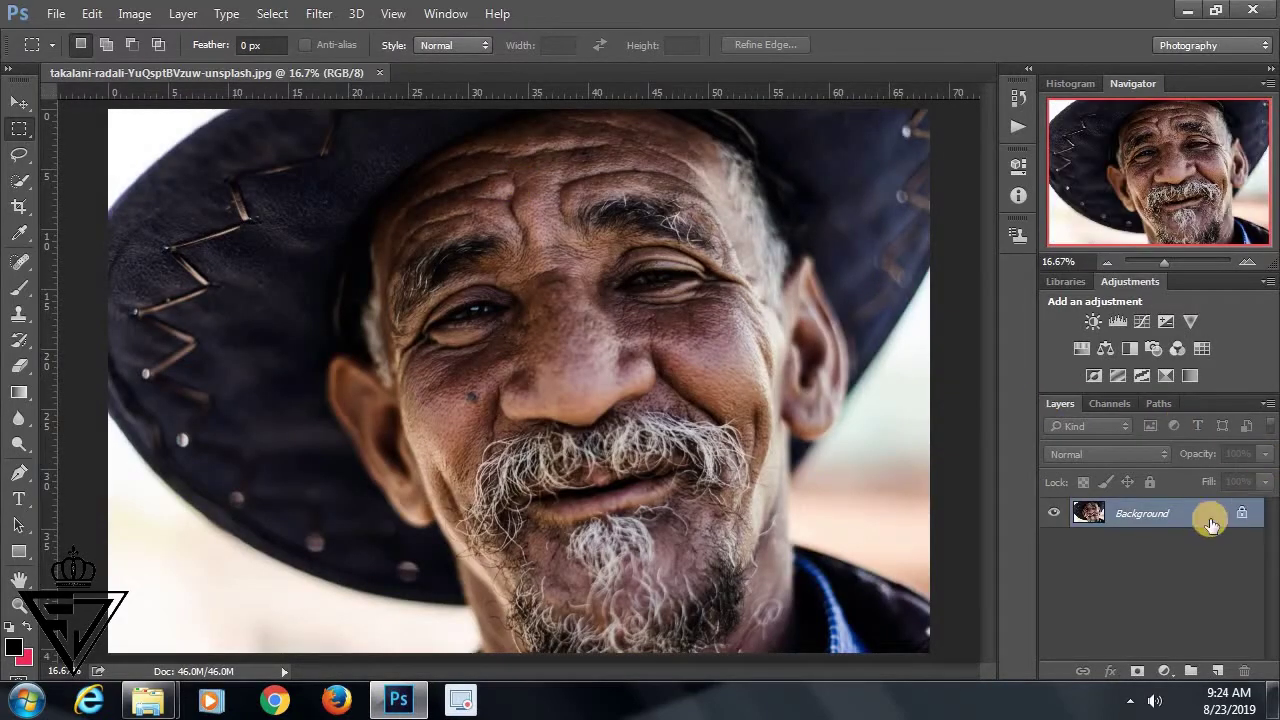
{"action": "left_click_drag", "start_coordinate": [1211, 525], "coordinate": [1217, 671]}
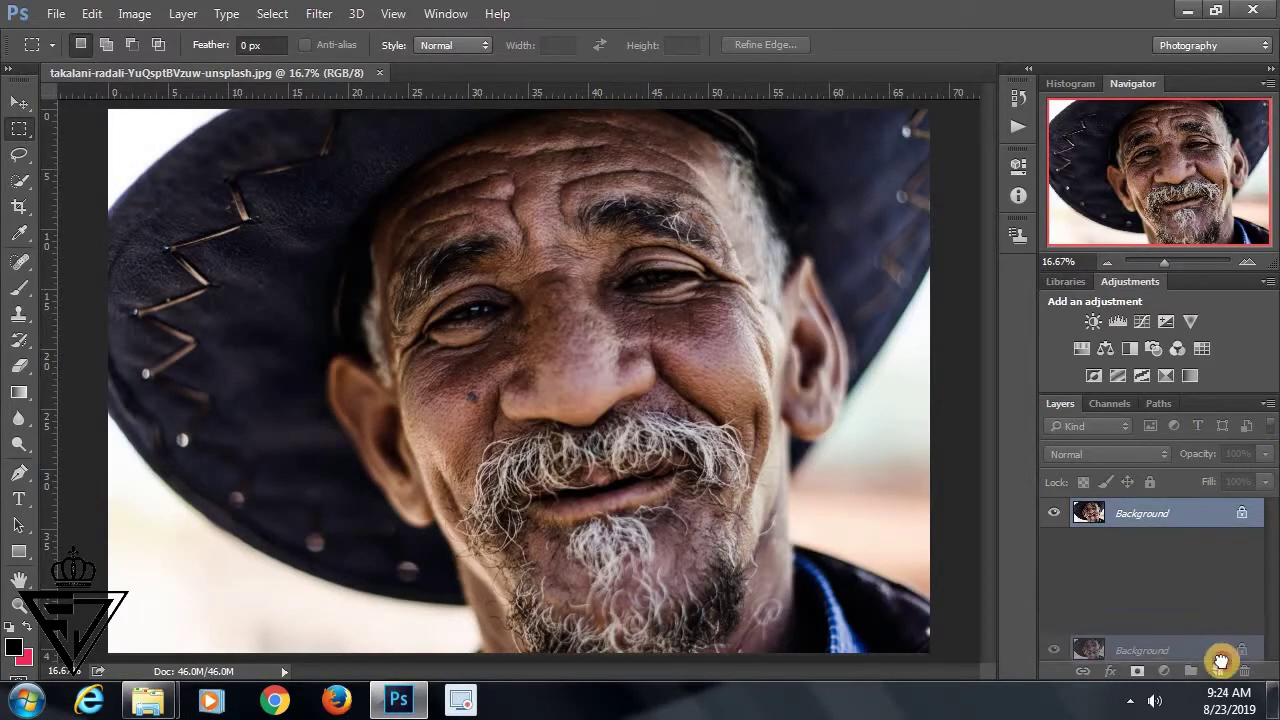
{"action": "left_click", "coordinate": [322, 14]}
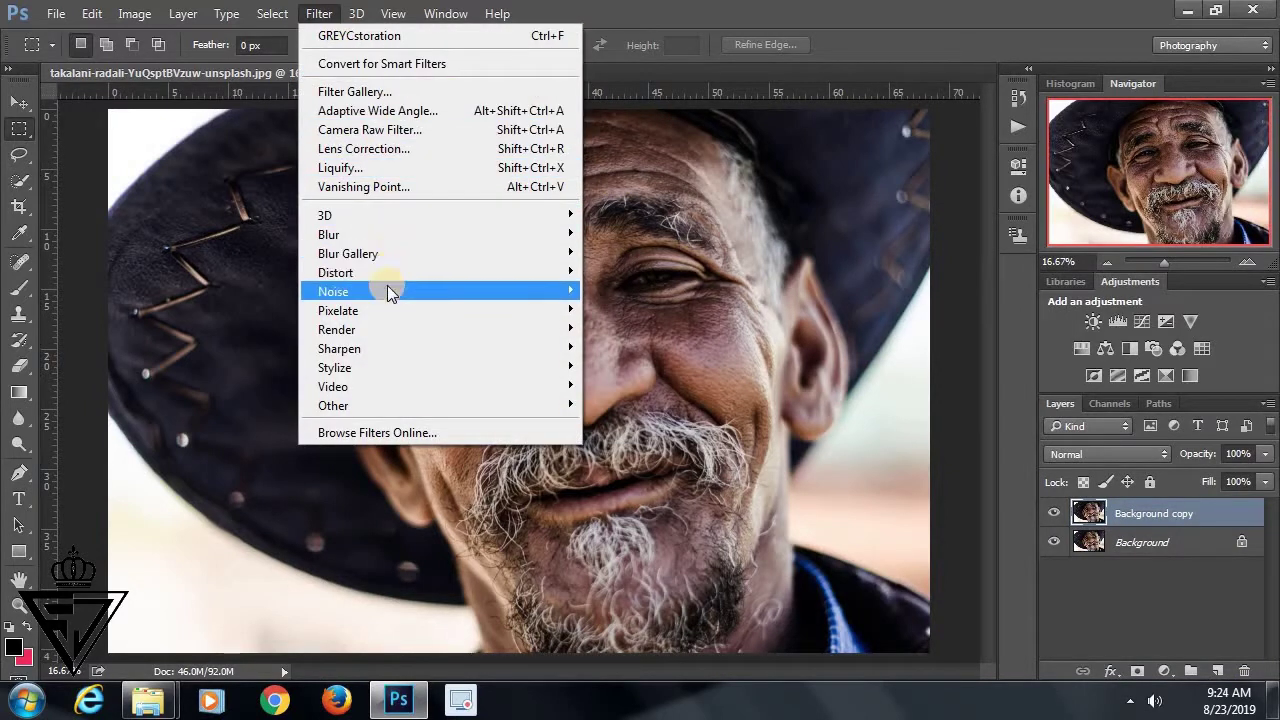
{"action": "mouse_move", "coordinate": [333, 291]}
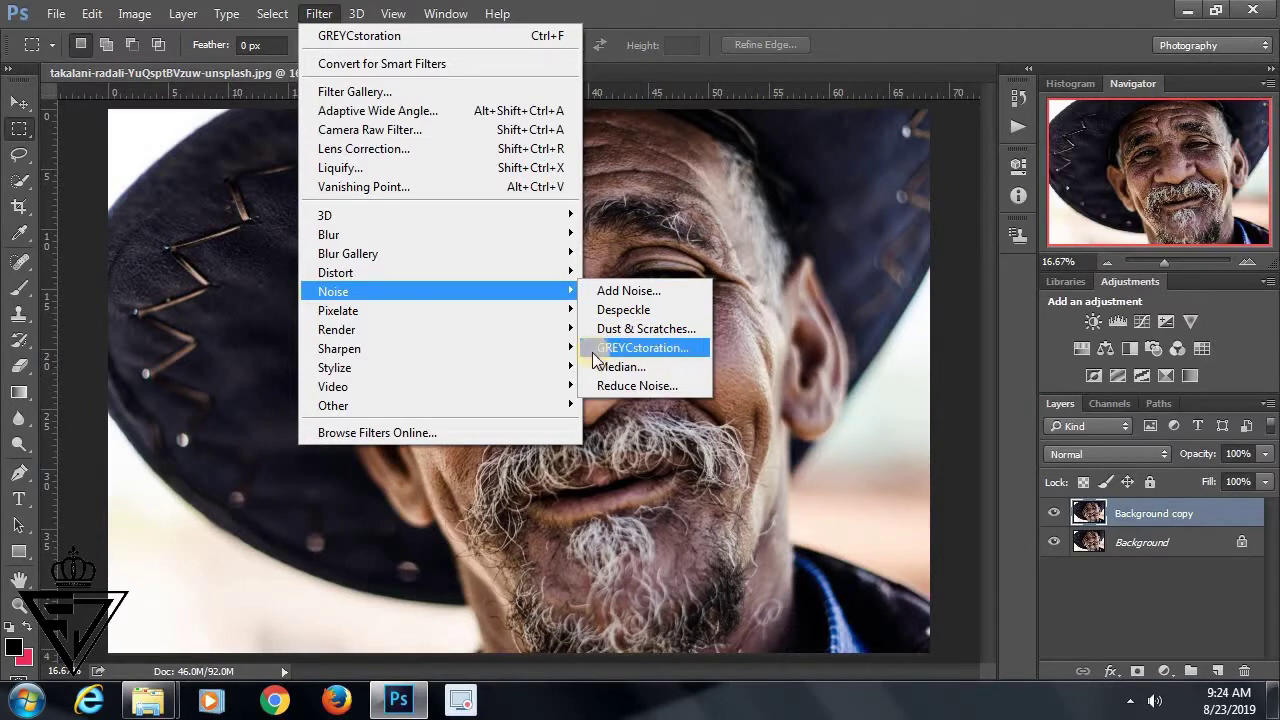
Launch GREYCstoration and check Strength 111 and Contour 0.2 on the hat texture preview
{"action": "left_click", "coordinate": [667, 350]}
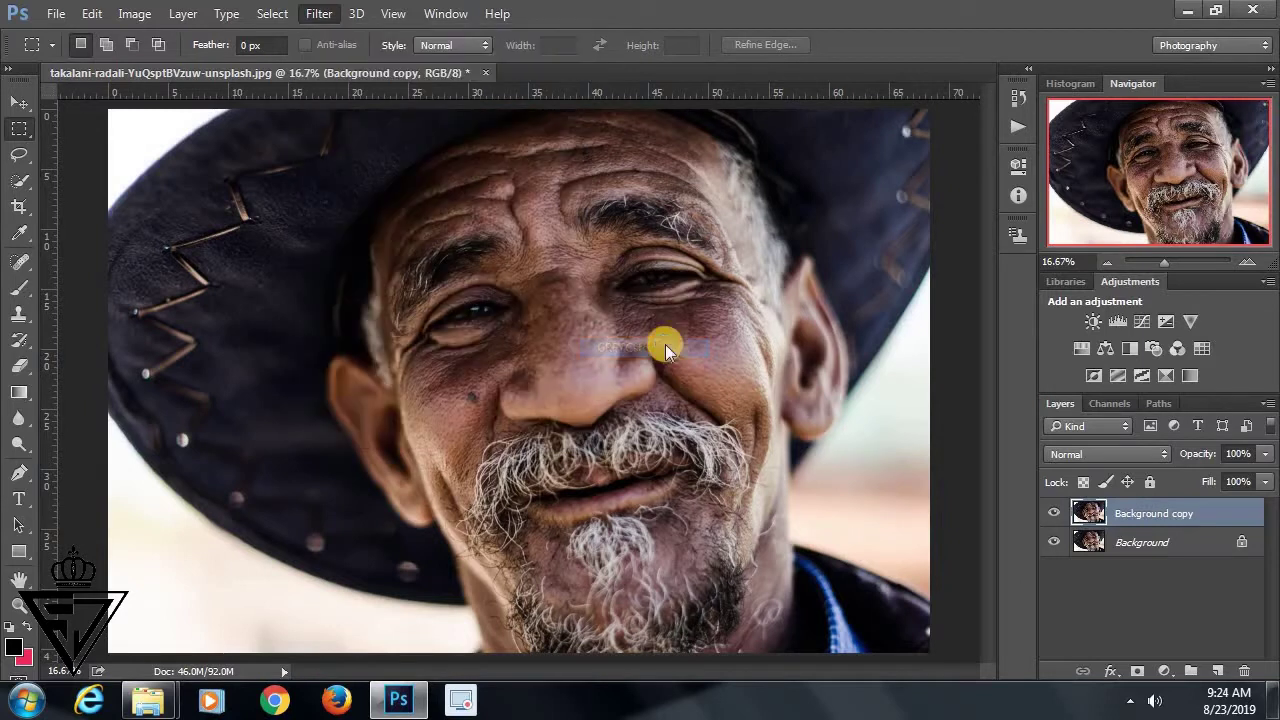
{"action": "left_click_drag", "start_coordinate": [545, 238], "coordinate": [535, 450]}
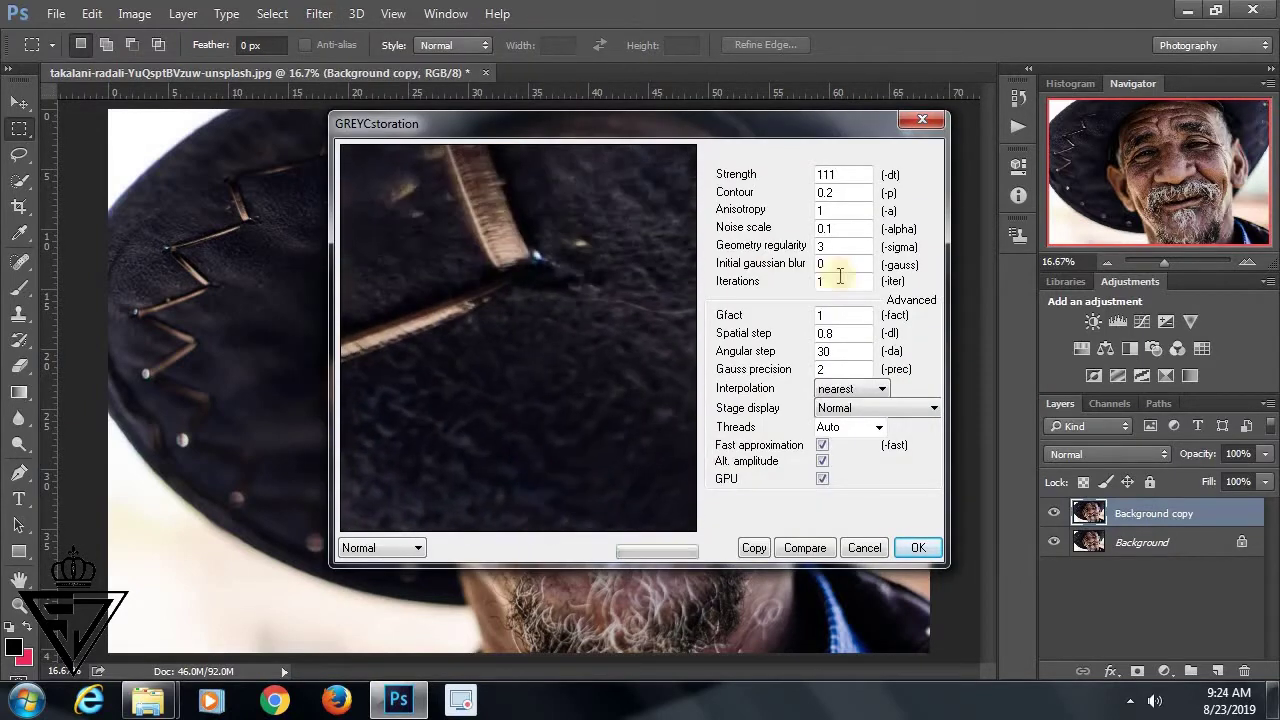
{"action": "left_click_drag", "start_coordinate": [834, 176], "coordinate": [800, 177]}
{"action": "left_click", "coordinate": [845, 177]}
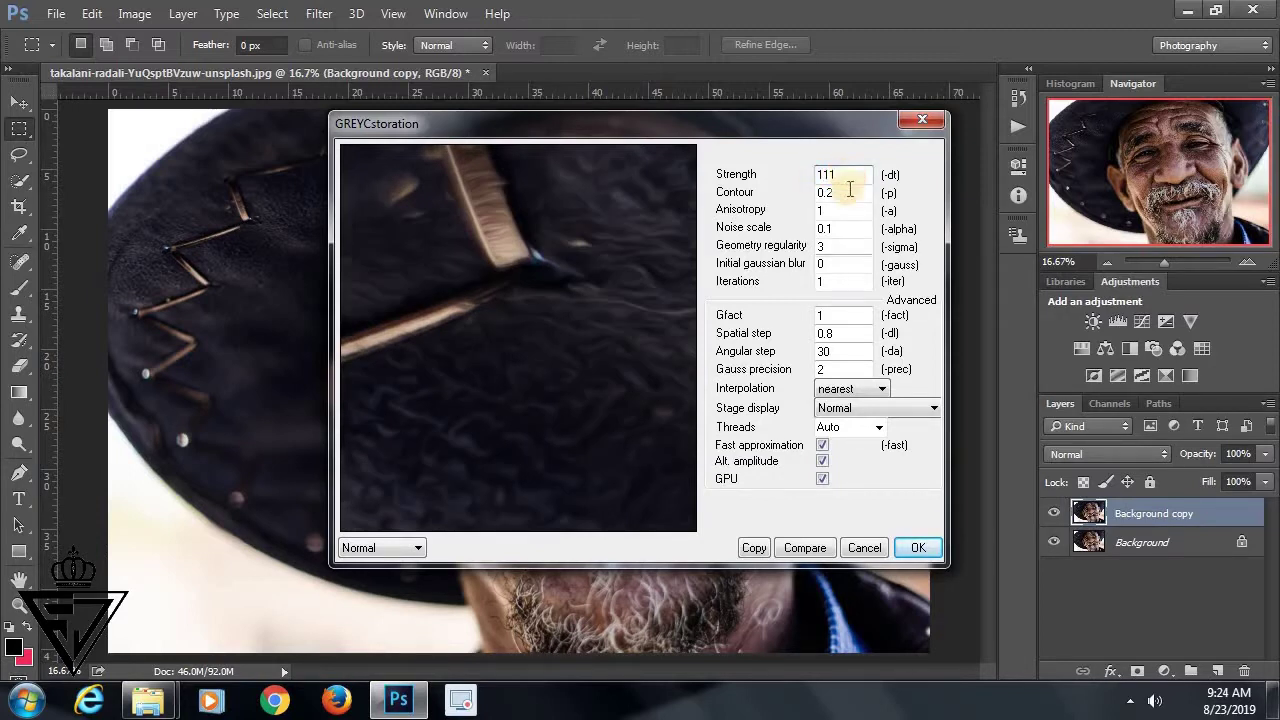
{"action": "mouse_move", "coordinate": [850, 191]}
{"action": "left_mouse_down"}
{"action": "mouse_move", "coordinate": [786, 188]}
{"action": "mouse_move", "coordinate": [772, 227]}
{"action": "left_mouse_up"}
{"action": "left_click", "coordinate": [856, 190]}
Review the remaining values, including Spatial step 0.8, Angular step 30, Gauss precision 2, and toggle GPU
{"action": "left_click", "coordinate": [818, 209]}
{"action": "left_click", "coordinate": [824, 228]}
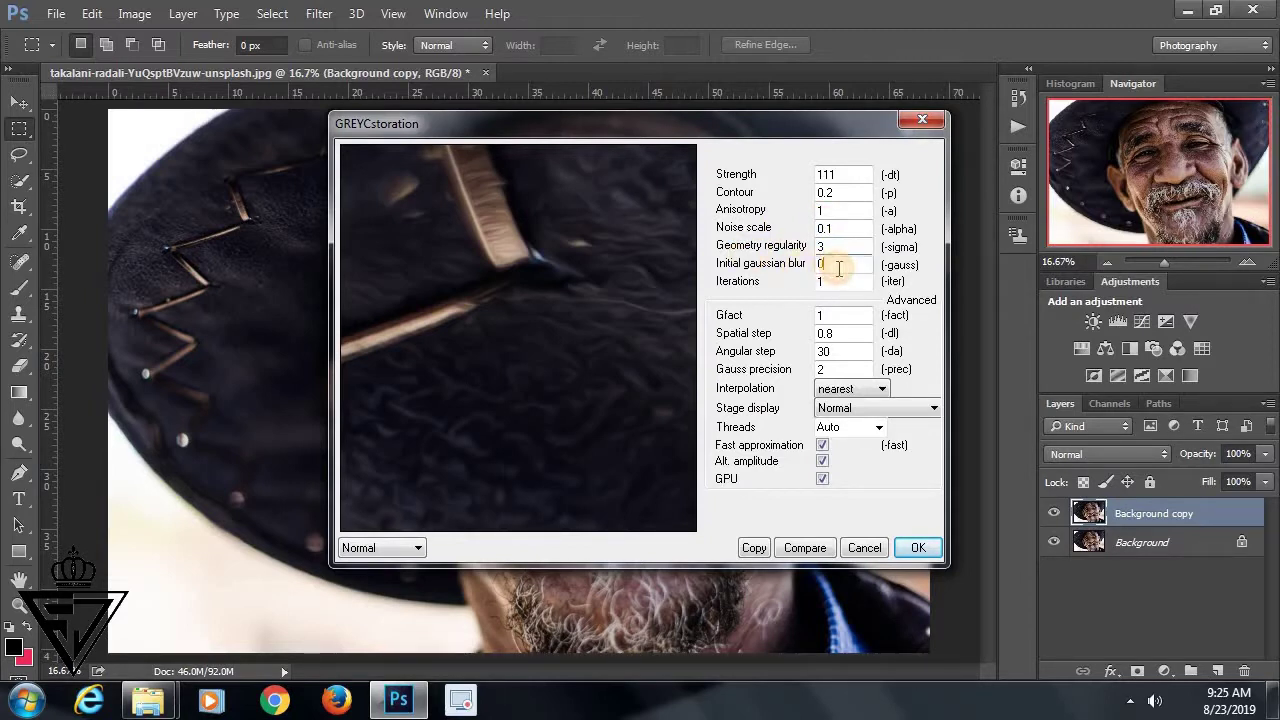
{"action": "left_click_drag", "start_coordinate": [838, 281], "coordinate": [855, 279]}
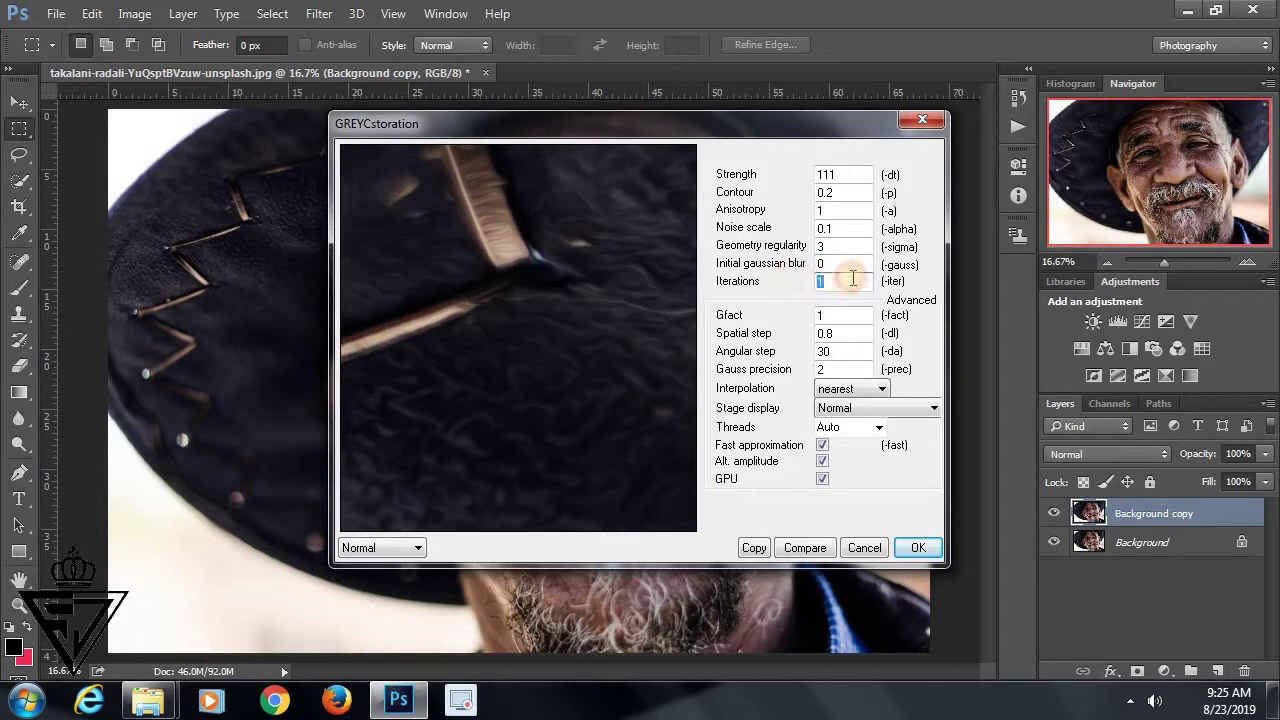
{"action": "left_click", "coordinate": [825, 315]}
{"action": "left_click", "coordinate": [840, 333]}
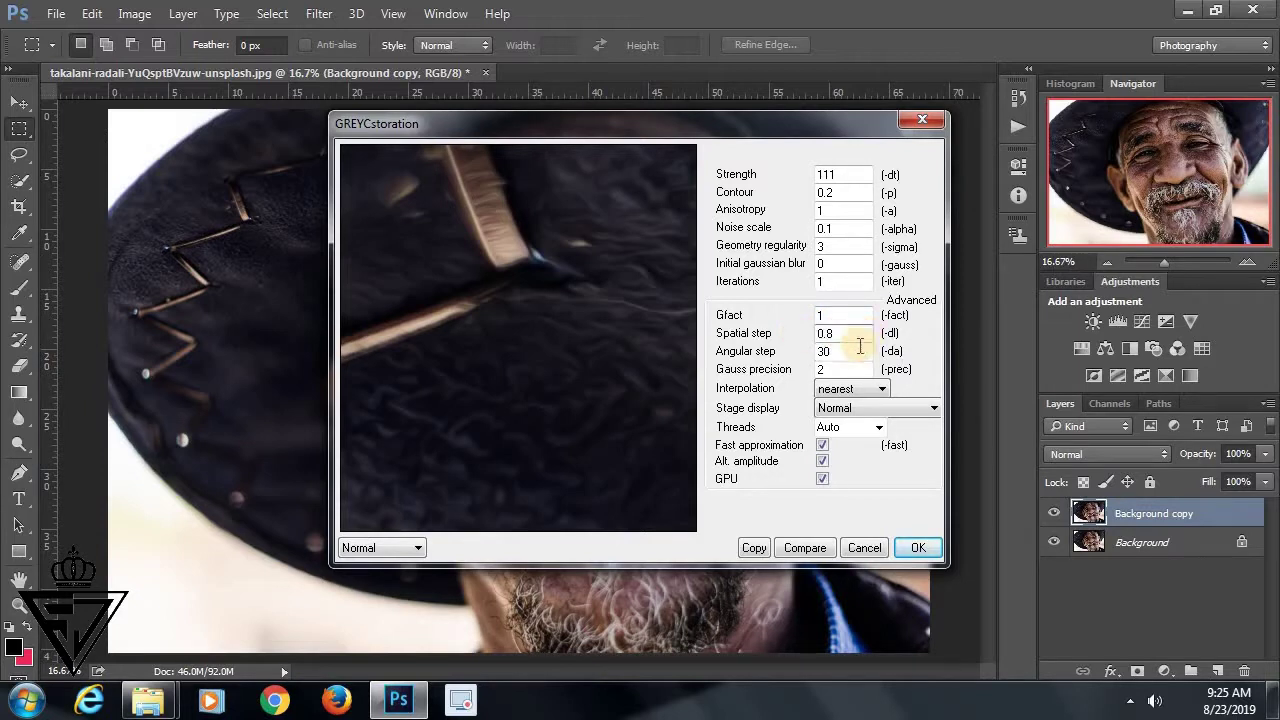
{"action": "double_click", "coordinate": [826, 351]}
{"action": "left_click", "coordinate": [820, 368]}
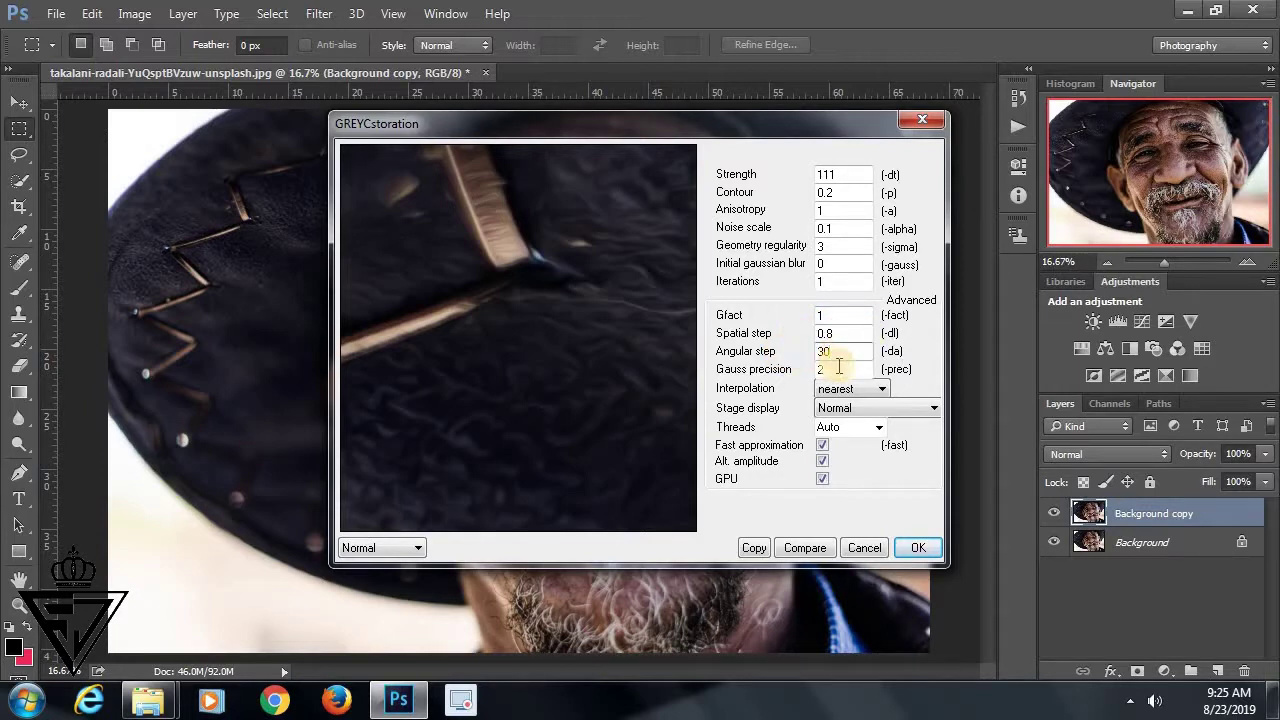
{"action": "left_click", "coordinate": [821, 479]}
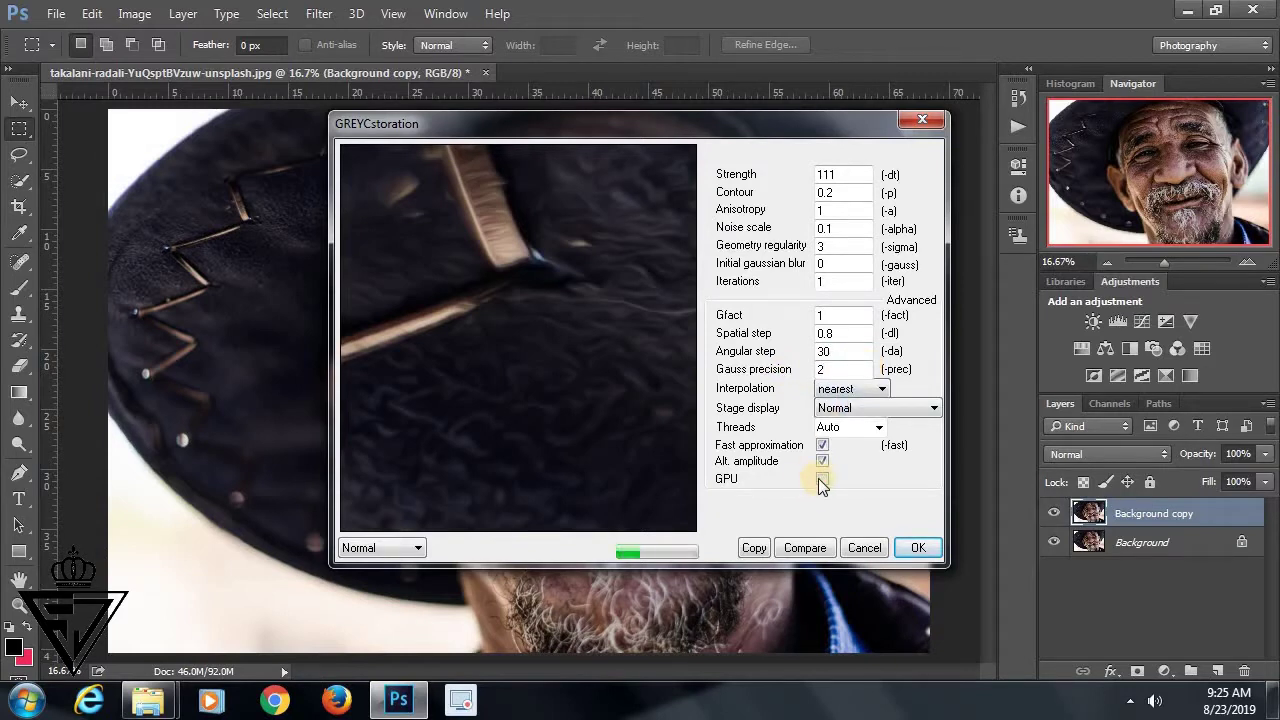
{"action": "left_click", "coordinate": [821, 481]}
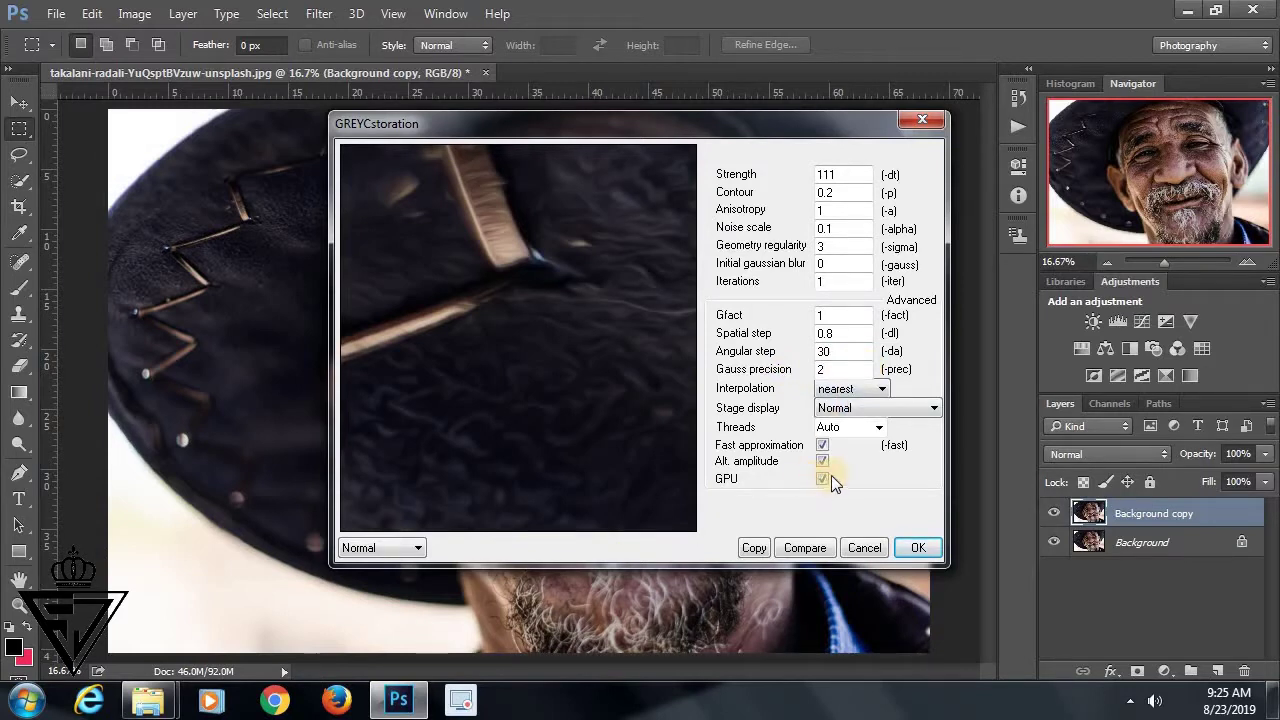
Preview the face and beard in Inside and Normal modes, compare with the original, then apply
{"action": "mouse_move", "coordinate": [597, 430]}
{"action": "left_mouse_down"}
{"action": "mouse_move", "coordinate": [332, 253]}
{"action": "mouse_move", "coordinate": [509, 380]}
{"action": "mouse_move", "coordinate": [528, 323]}
{"action": "mouse_move", "coordinate": [531, 443]}
{"action": "mouse_move", "coordinate": [529, 332]}
{"action": "mouse_move", "coordinate": [549, 395]}
{"action": "mouse_move", "coordinate": [550, 362]}
{"action": "mouse_move", "coordinate": [537, 437]}
{"action": "mouse_move", "coordinate": [586, 337]}
{"action": "mouse_move", "coordinate": [471, 309]}
{"action": "left_mouse_up"}
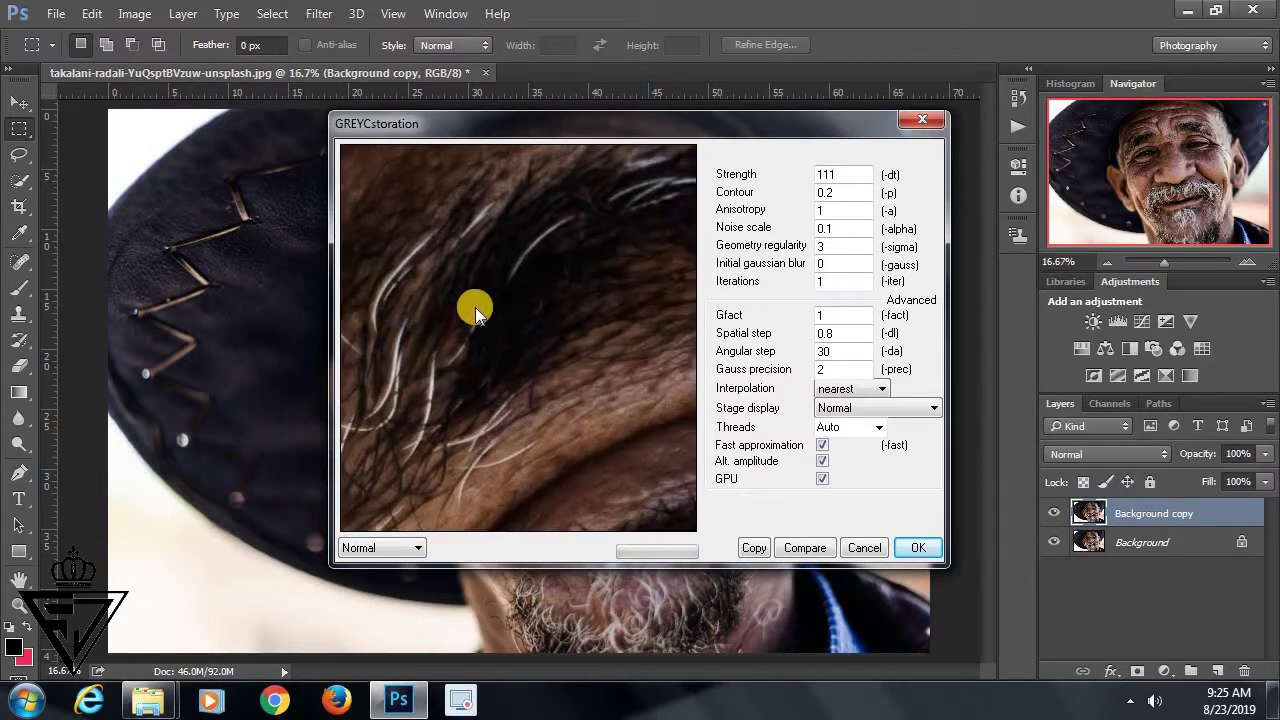
{"action": "left_click", "coordinate": [410, 542]}
{"action": "left_click", "coordinate": [396, 584]}
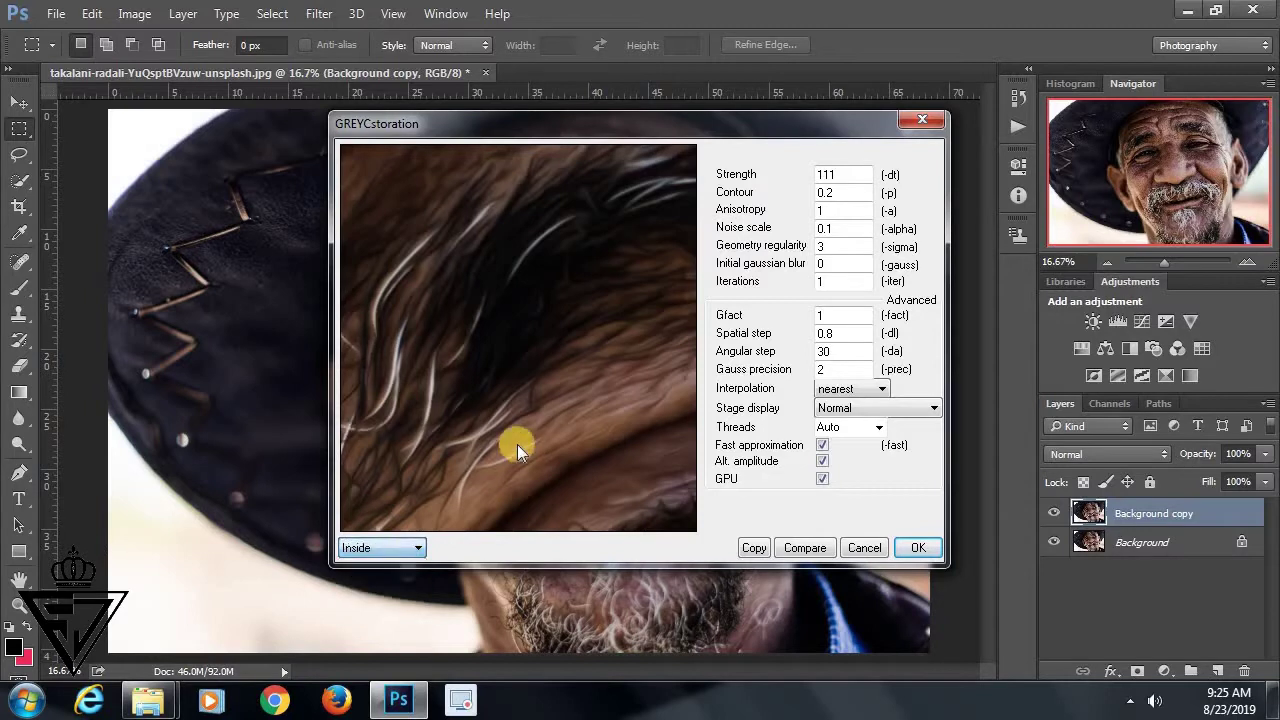
{"action": "left_click", "coordinate": [385, 550]}
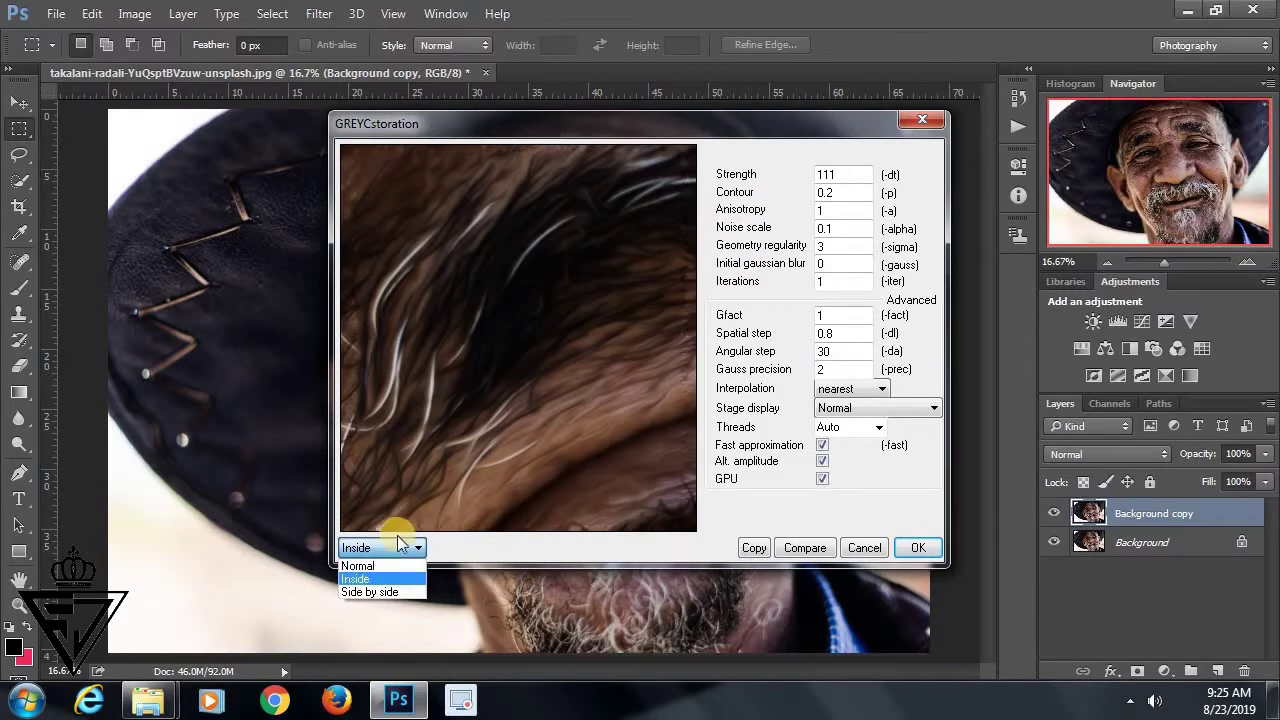
{"action": "left_click", "coordinate": [375, 561]}
{"action": "mouse_move", "coordinate": [604, 414]}
{"action": "left_mouse_down"}
{"action": "mouse_move", "coordinate": [616, 343]}
{"action": "mouse_move", "coordinate": [594, 363]}
{"action": "mouse_move", "coordinate": [646, 391]}
{"action": "mouse_move", "coordinate": [571, 257]}
{"action": "mouse_move", "coordinate": [652, 405]}
{"action": "mouse_move", "coordinate": [514, 294]}
{"action": "mouse_move", "coordinate": [543, 378]}
{"action": "mouse_move", "coordinate": [494, 349]}
{"action": "mouse_move", "coordinate": [509, 429]}
{"action": "mouse_move", "coordinate": [451, 366]}
{"action": "left_mouse_up"}
{"action": "left_click", "coordinate": [797, 549]}
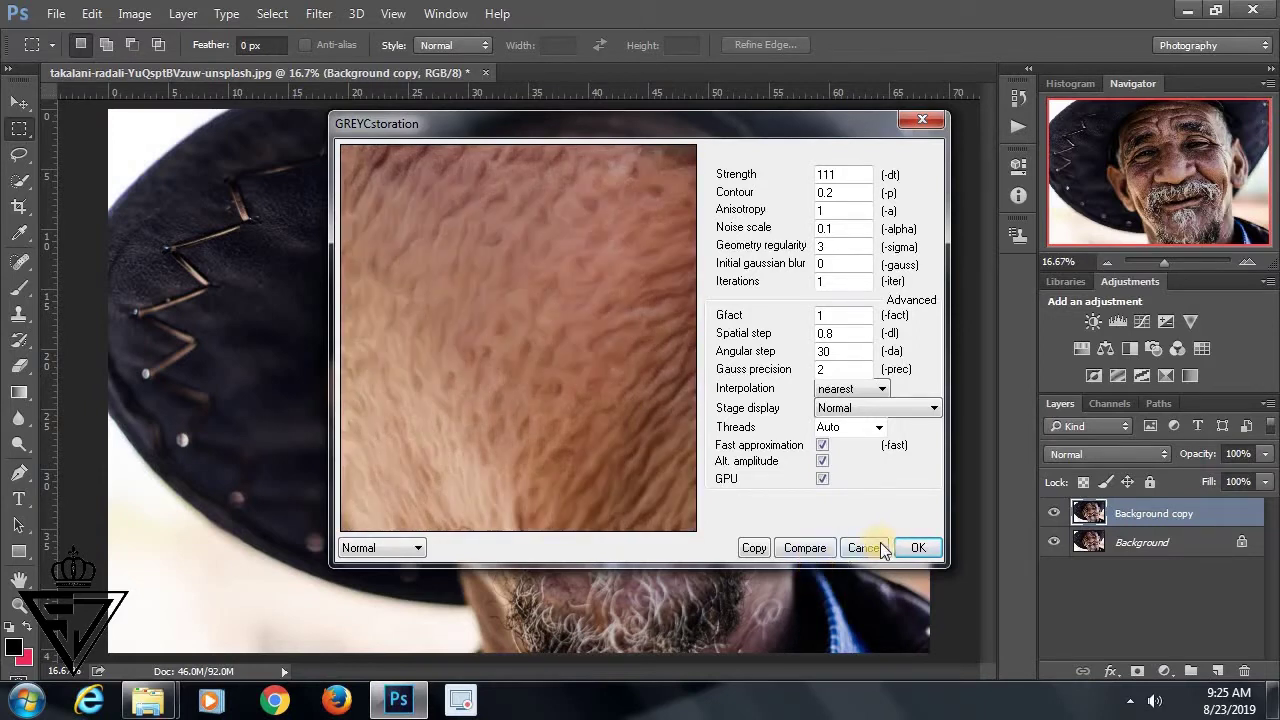
{"action": "left_click", "coordinate": [916, 548]}
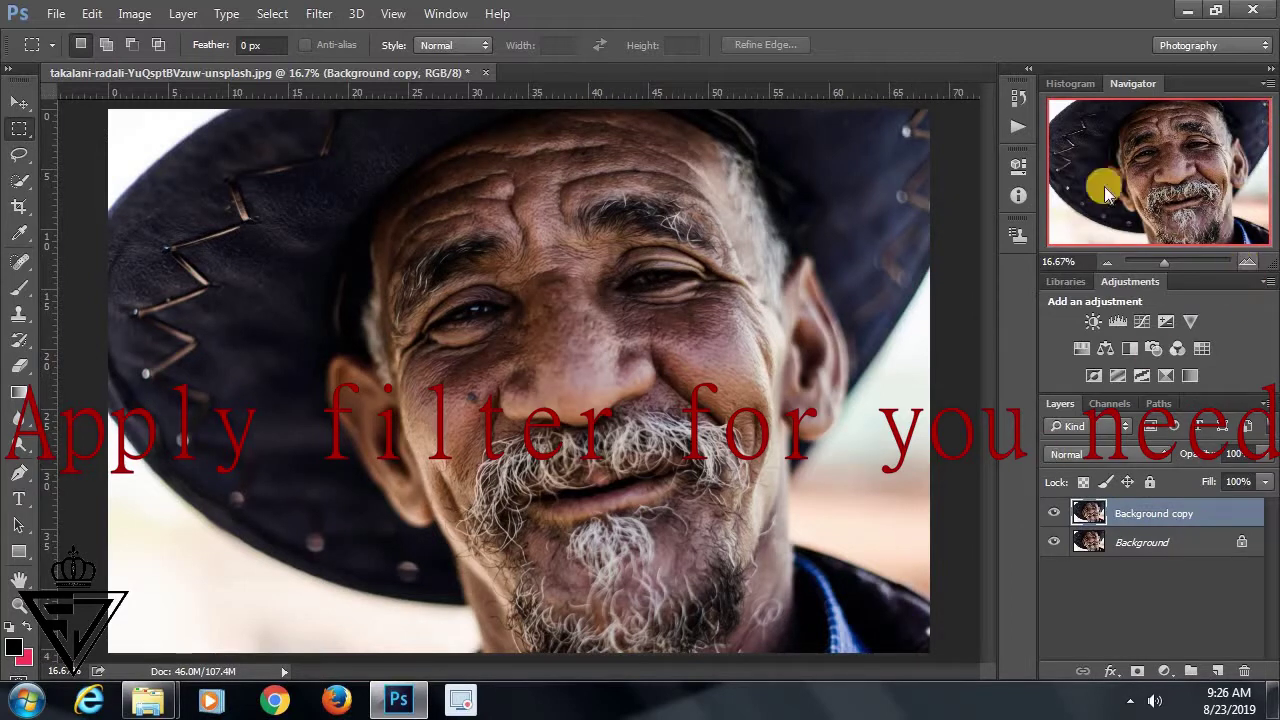
Reapply GREYCstoration to the Background copy layer using its previous settings
{"action": "left_click", "coordinate": [319, 13]}
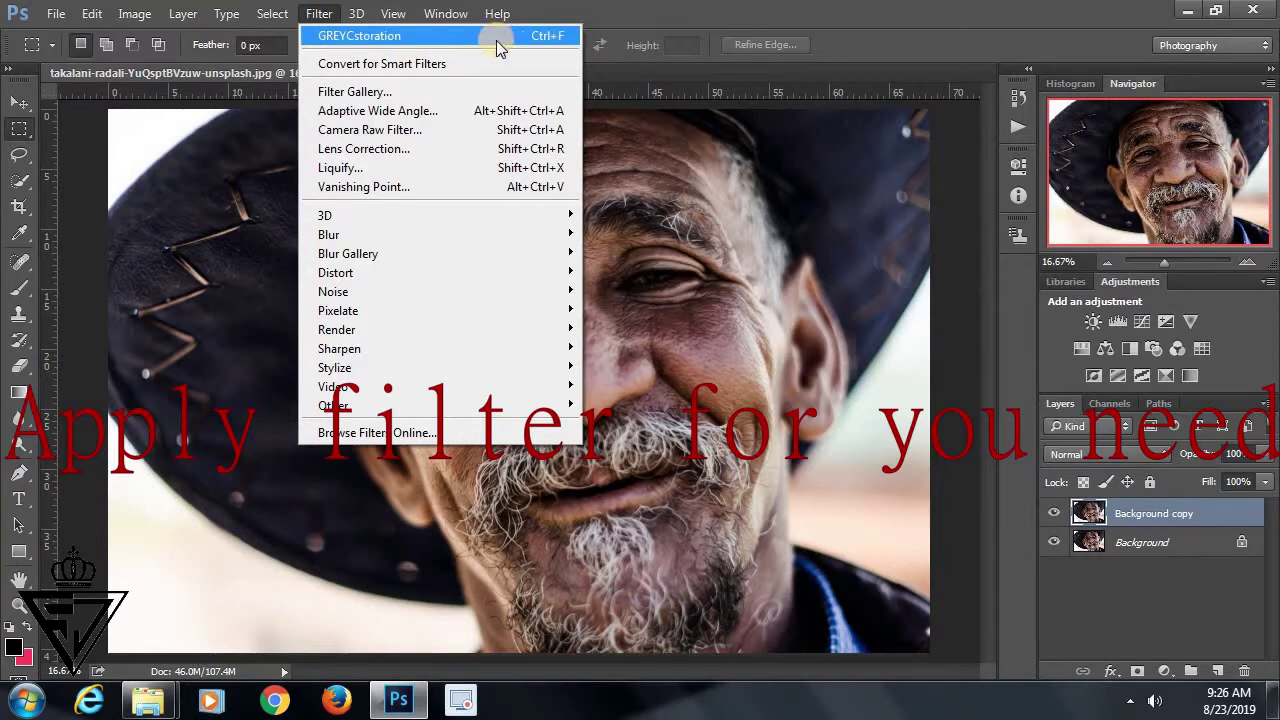
{"action": "left_click", "coordinate": [550, 36]}
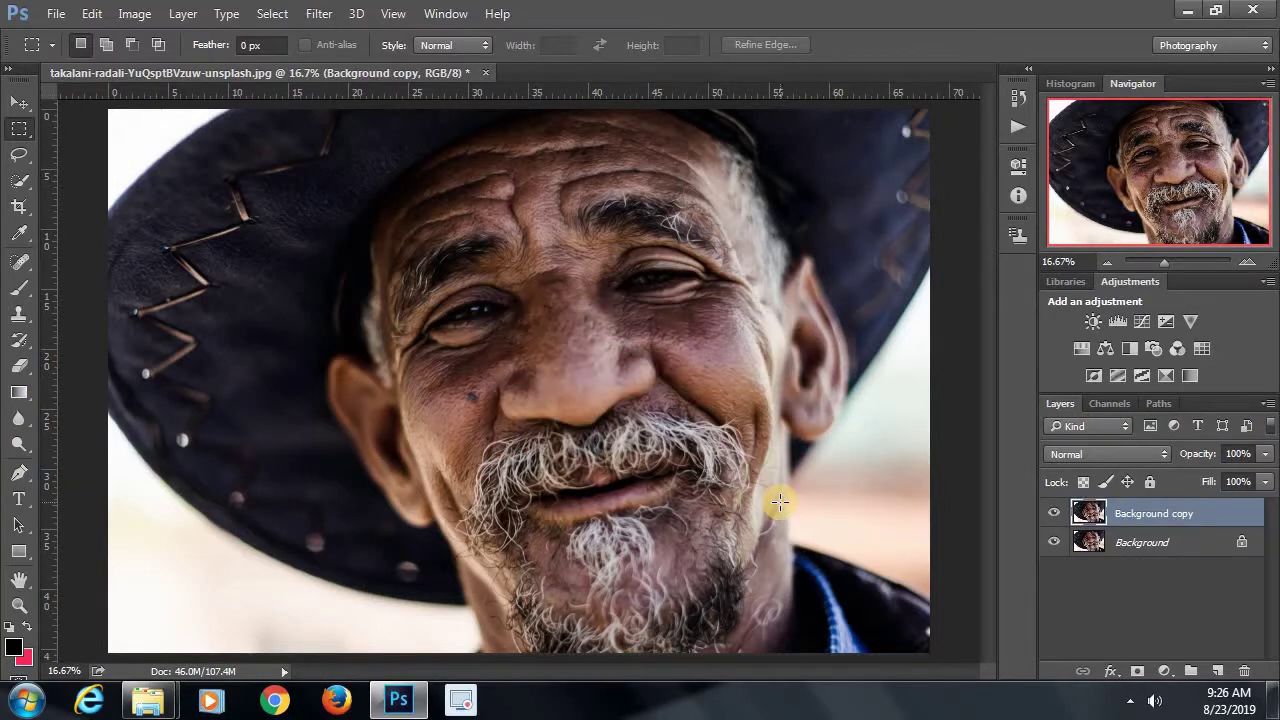
Close the Brush panel and run GREYCstoration again on Background copy with Ctrl+F
{"action": "key", "text": "F5"}
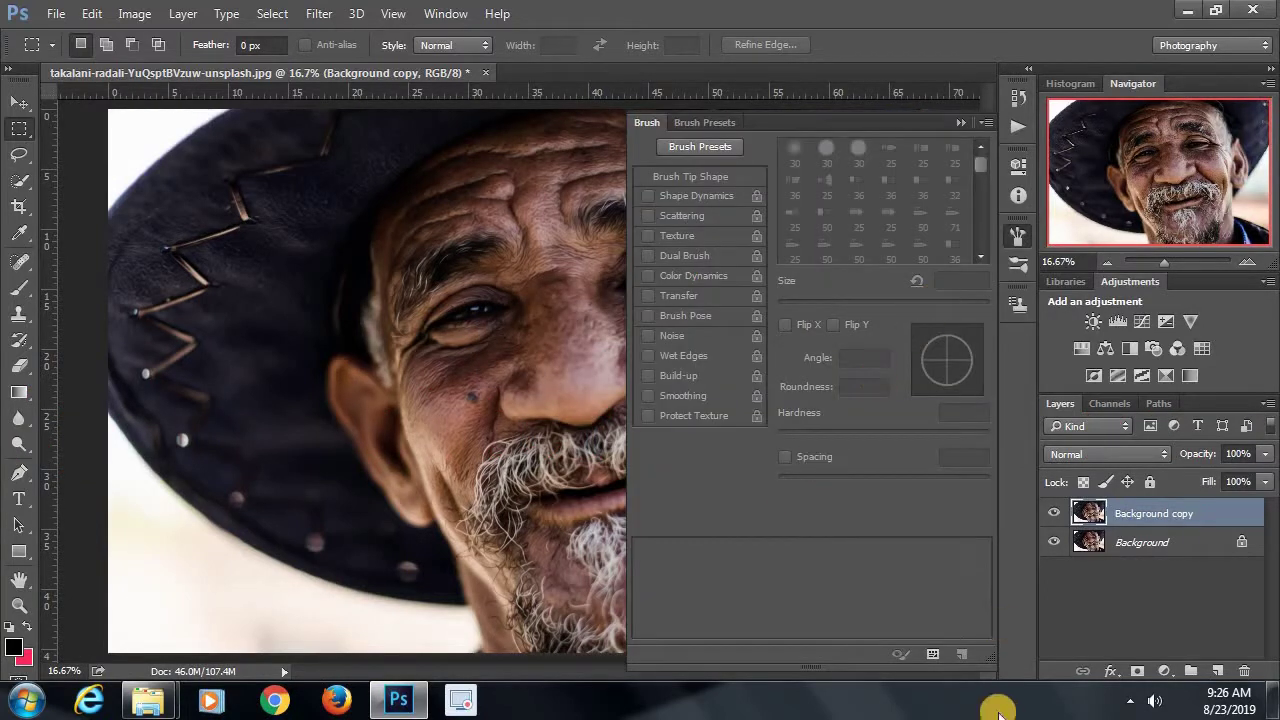
{"action": "left_click", "coordinate": [961, 121]}
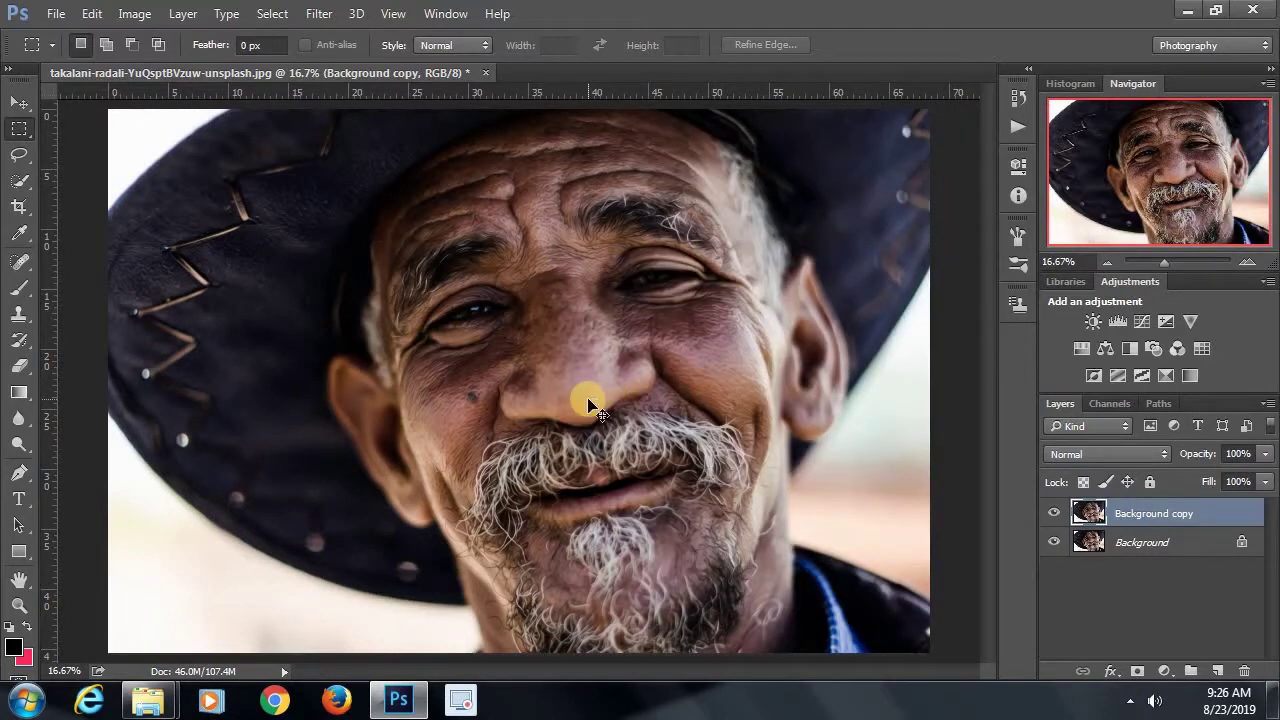
{"action": "key", "text": "ctrl+f"}
Zoom into the eye and brow and toggle Background copy to compare against the original
{"action": "left_click", "coordinate": [1246, 264]}
{"action": "left_click", "coordinate": [1246, 264]}
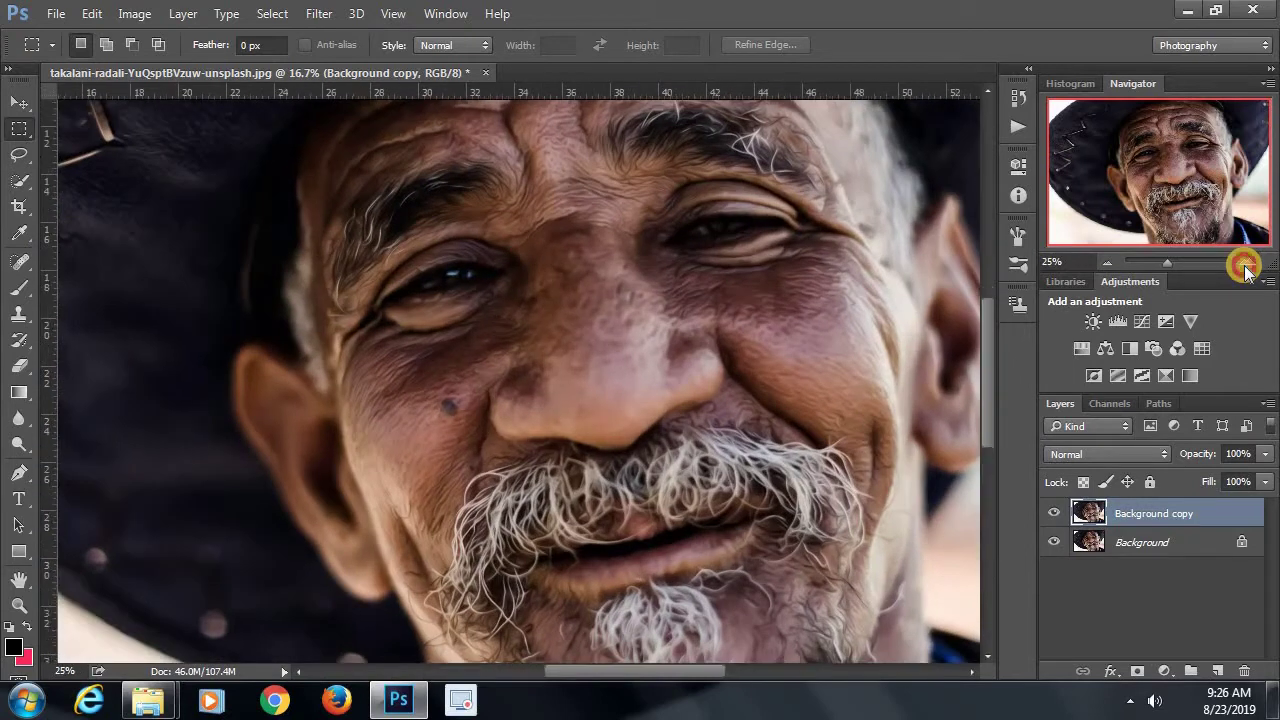
{"action": "left_click", "coordinate": [1246, 264]}
{"action": "left_click", "coordinate": [1246, 264]}
{"action": "left_click", "coordinate": [1246, 264]}
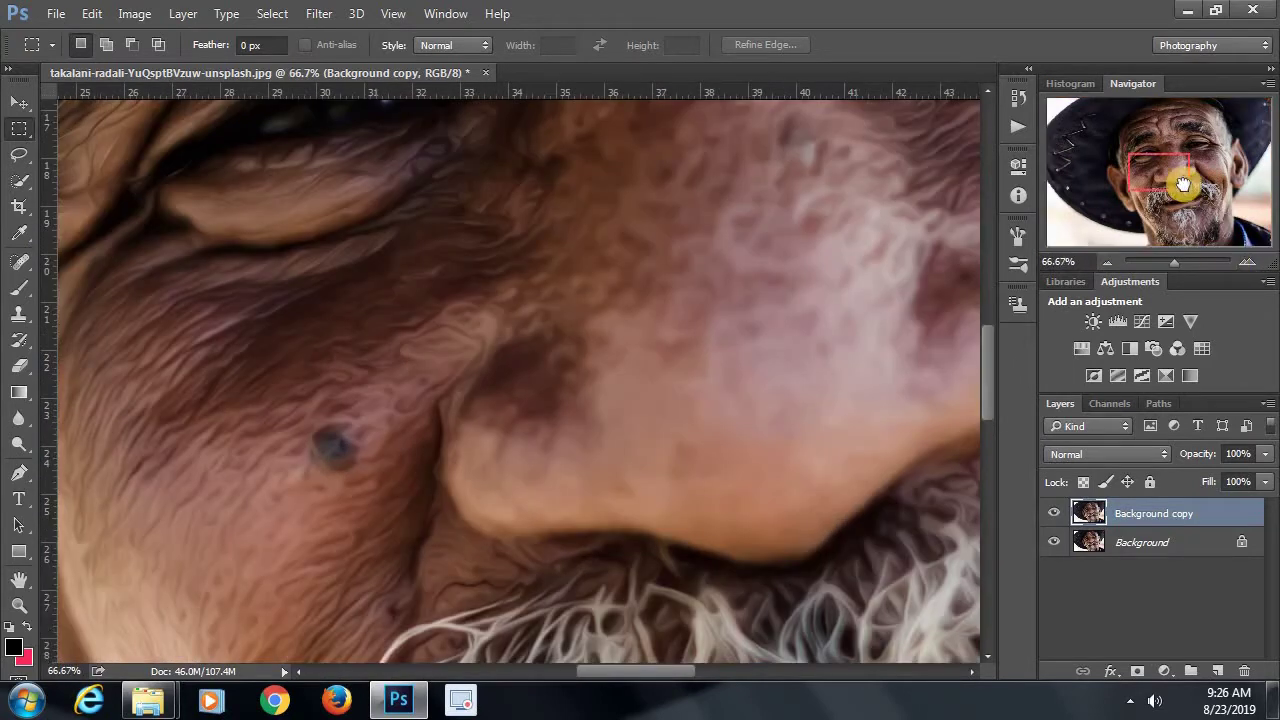
{"action": "mouse_move", "coordinate": [1180, 180]}
{"action": "left_mouse_down"}
{"action": "mouse_move", "coordinate": [1159, 160]}
{"action": "mouse_move", "coordinate": [1157, 176]}
{"action": "left_mouse_up"}
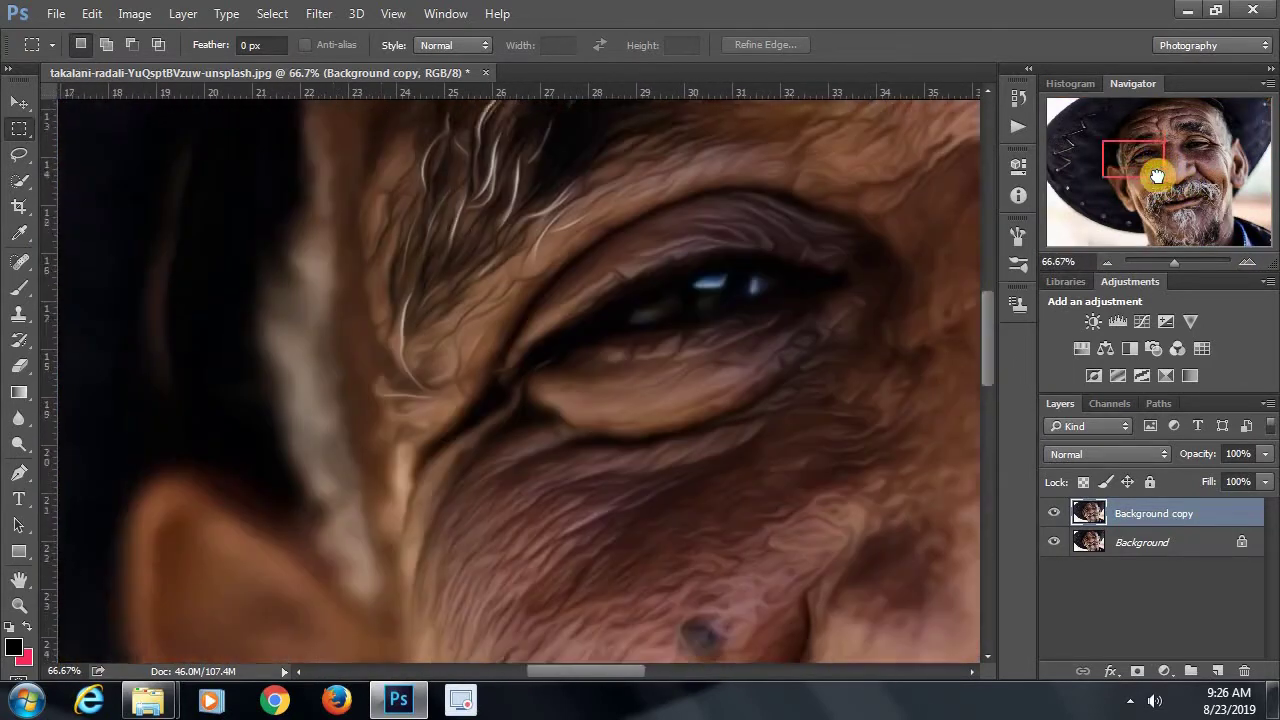
{"action": "left_click", "coordinate": [1053, 513]}
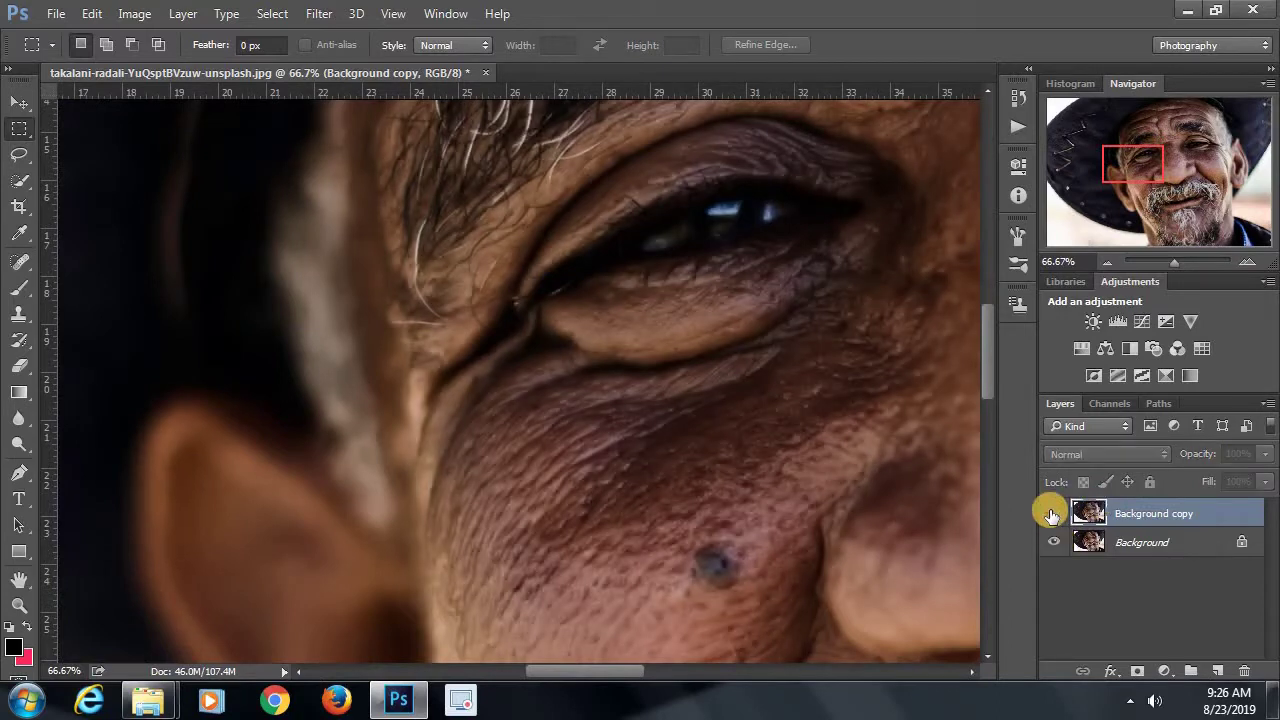
{"action": "left_click", "coordinate": [1053, 513]}
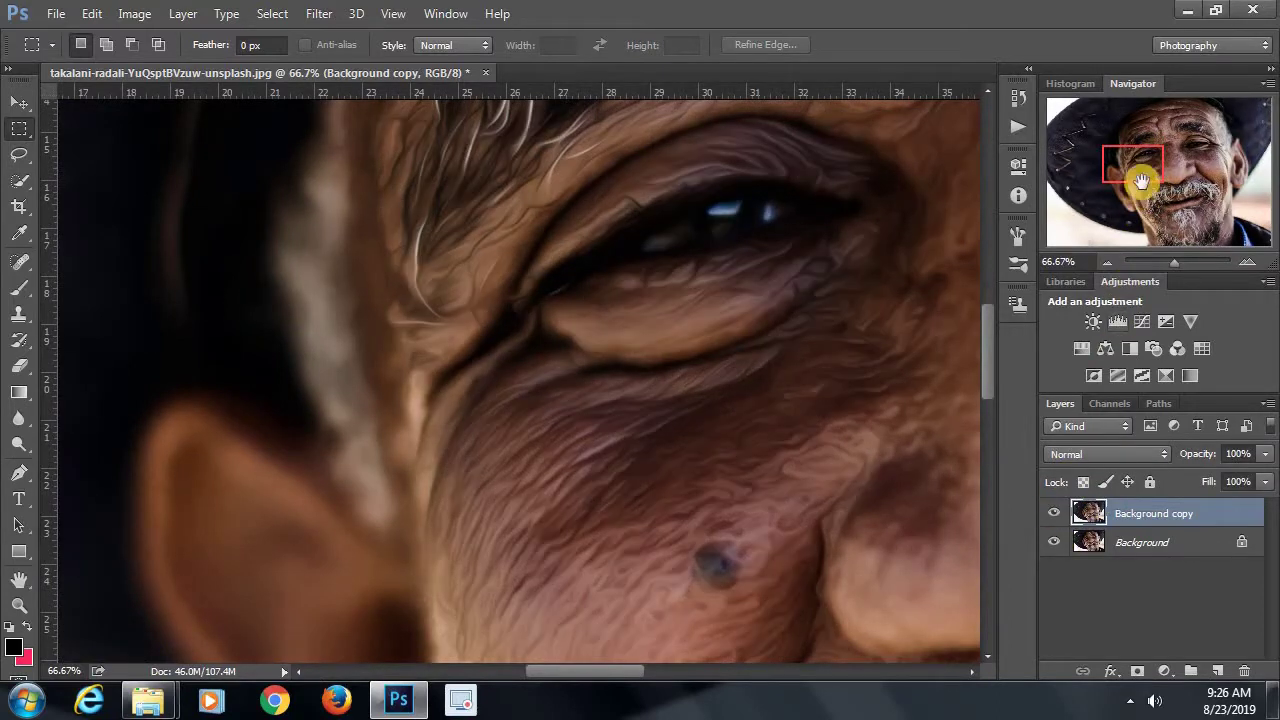
Compare the right cheek with the original, then zoom back out to the whole photo
{"action": "mouse_move", "coordinate": [1140, 180]}
{"action": "left_mouse_down"}
{"action": "mouse_move", "coordinate": [1149, 226]}
{"action": "mouse_move", "coordinate": [1187, 246]}
{"action": "mouse_move", "coordinate": [1195, 215]}
{"action": "mouse_move", "coordinate": [1220, 200]}
{"action": "mouse_move", "coordinate": [1205, 162]}
{"action": "left_mouse_up"}
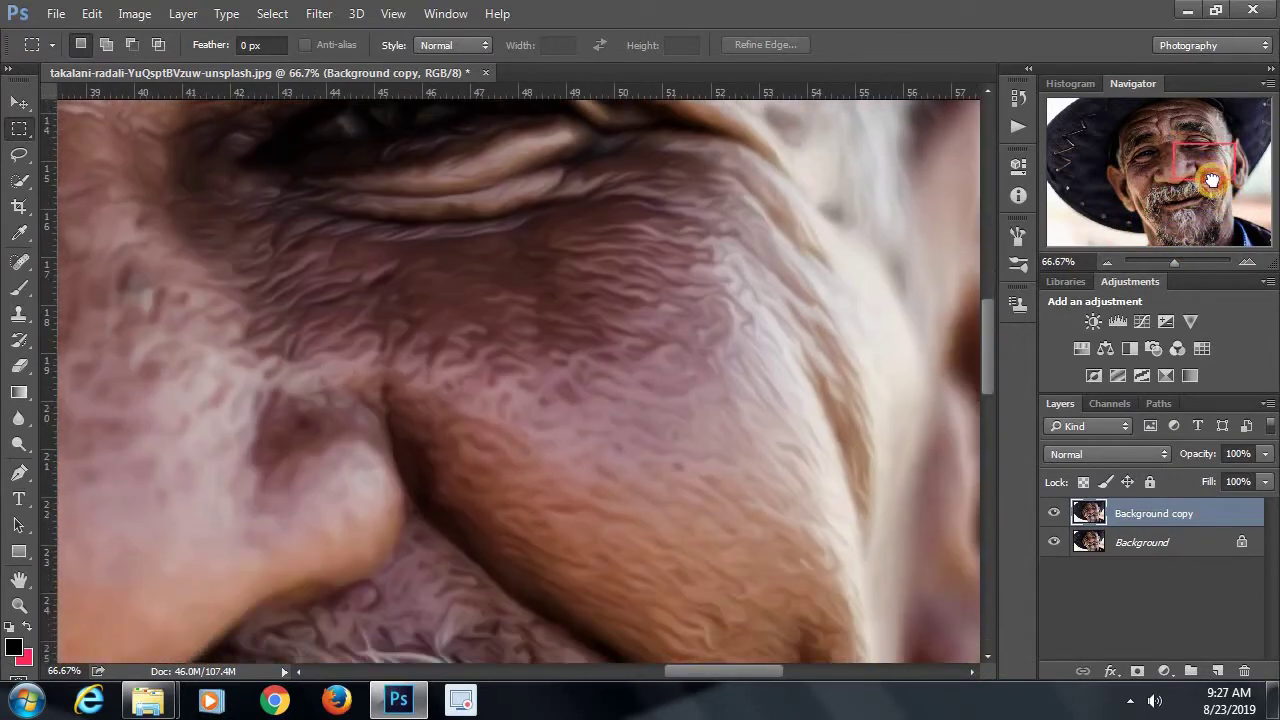
{"action": "left_click", "coordinate": [1058, 516]}
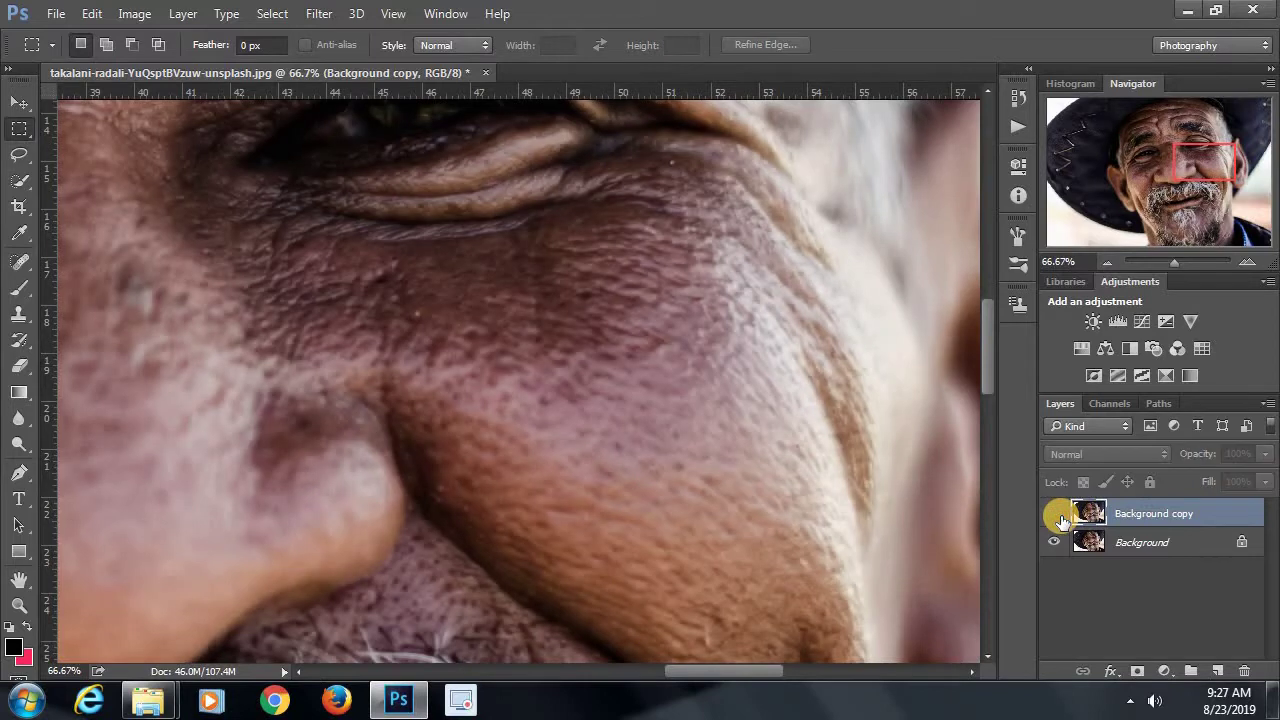
{"action": "left_click", "coordinate": [1058, 516]}
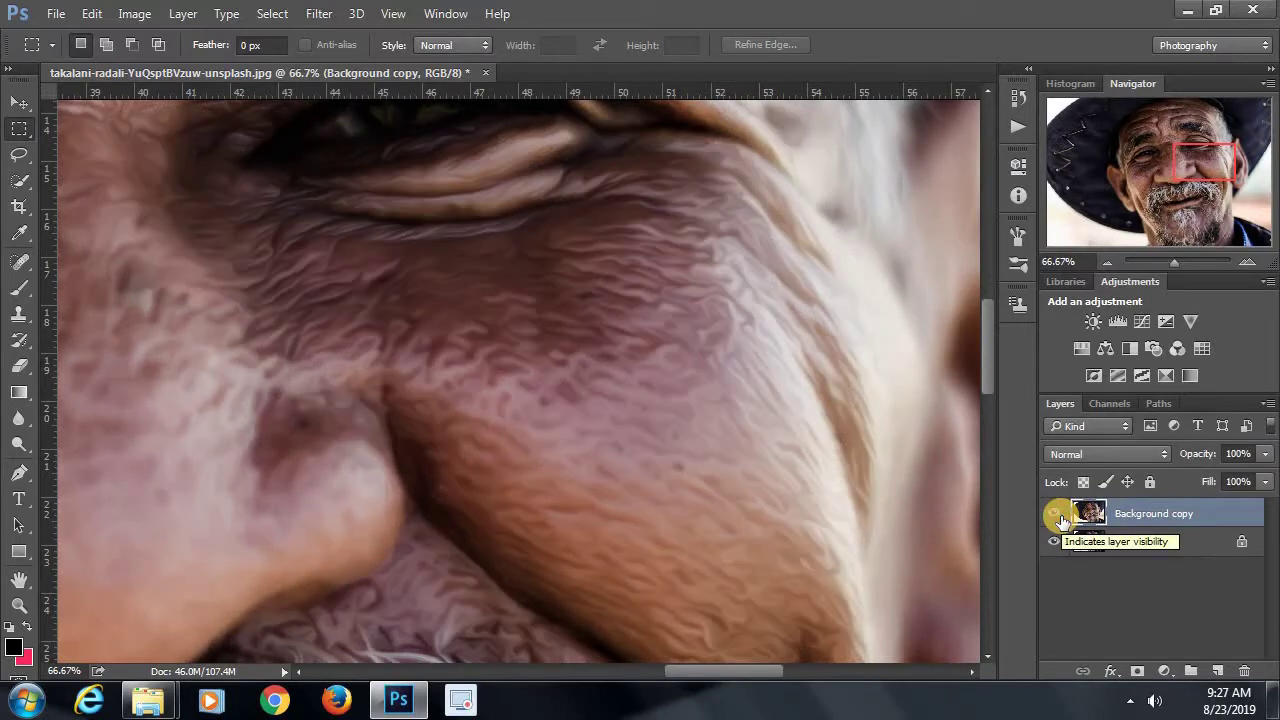
{"action": "left_click", "coordinate": [1108, 267]}
{"action": "left_click", "coordinate": [1108, 267]}
{"action": "left_click", "coordinate": [1108, 267]}
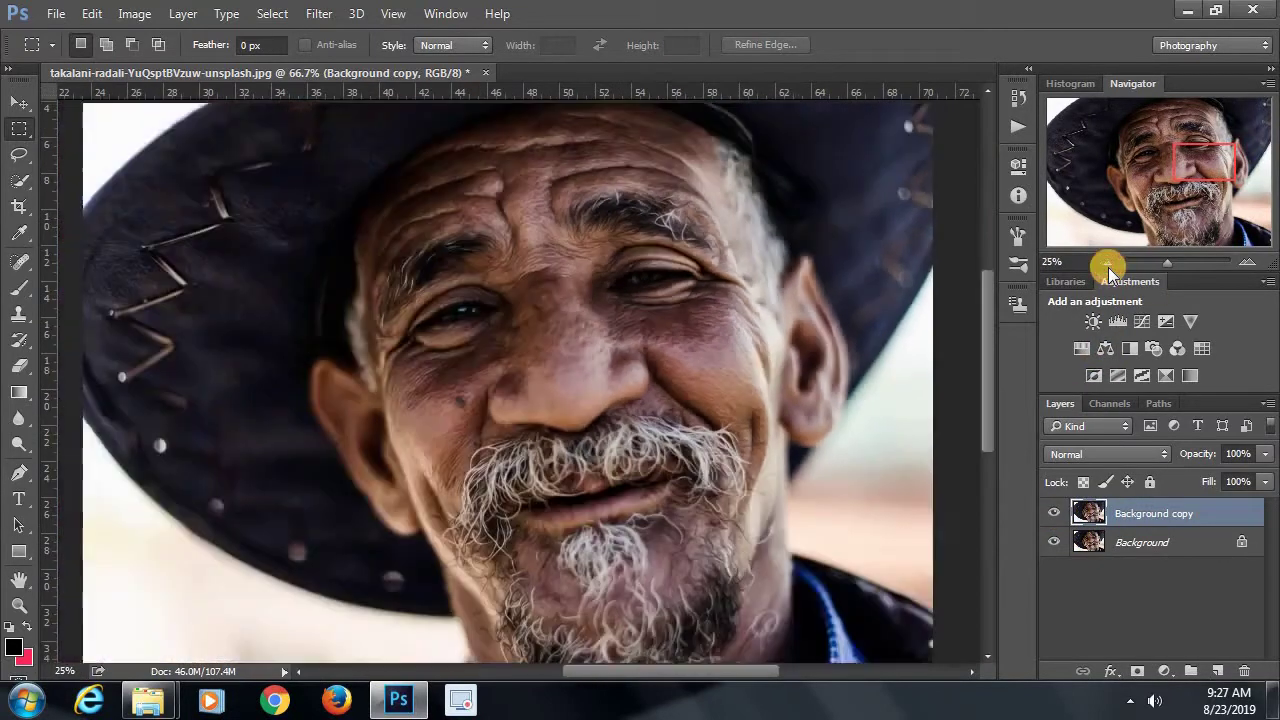
{"action": "left_click", "coordinate": [1108, 267]}
{"action": "left_click", "coordinate": [1108, 267]}
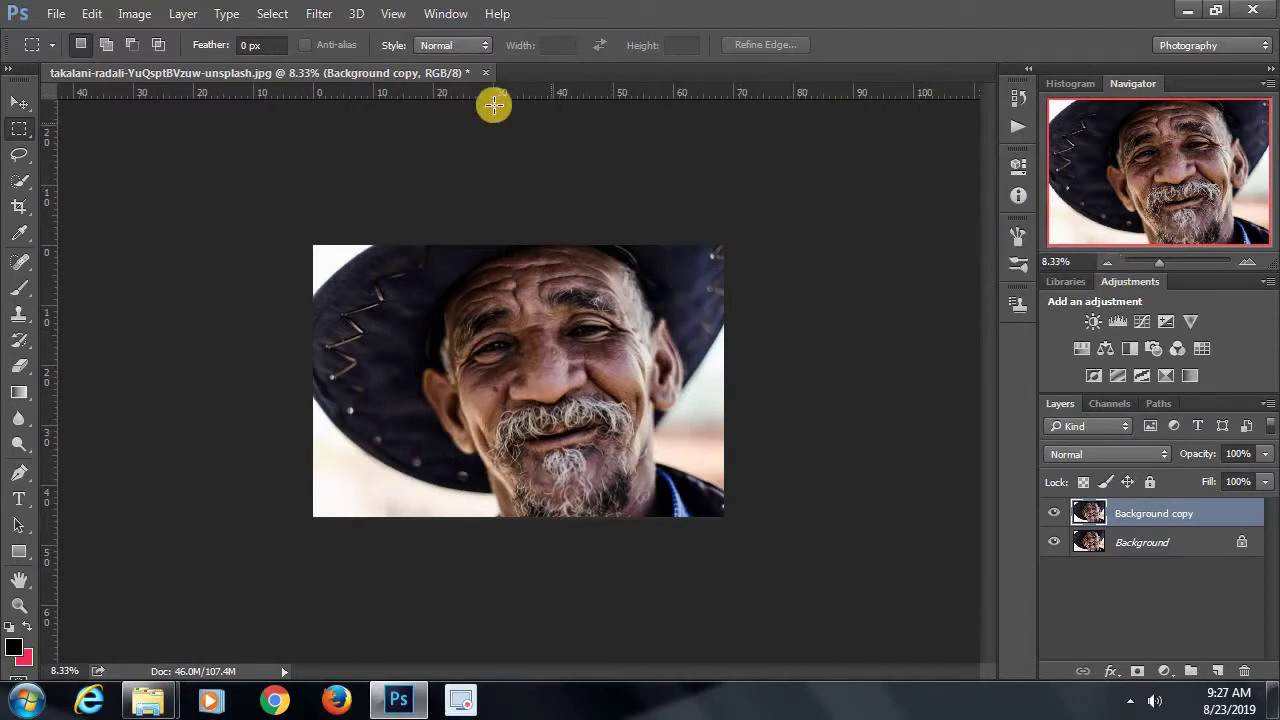
Close the takalani-radali portrait document, discarding its unsaved changes
{"action": "left_click", "coordinate": [484, 72]}
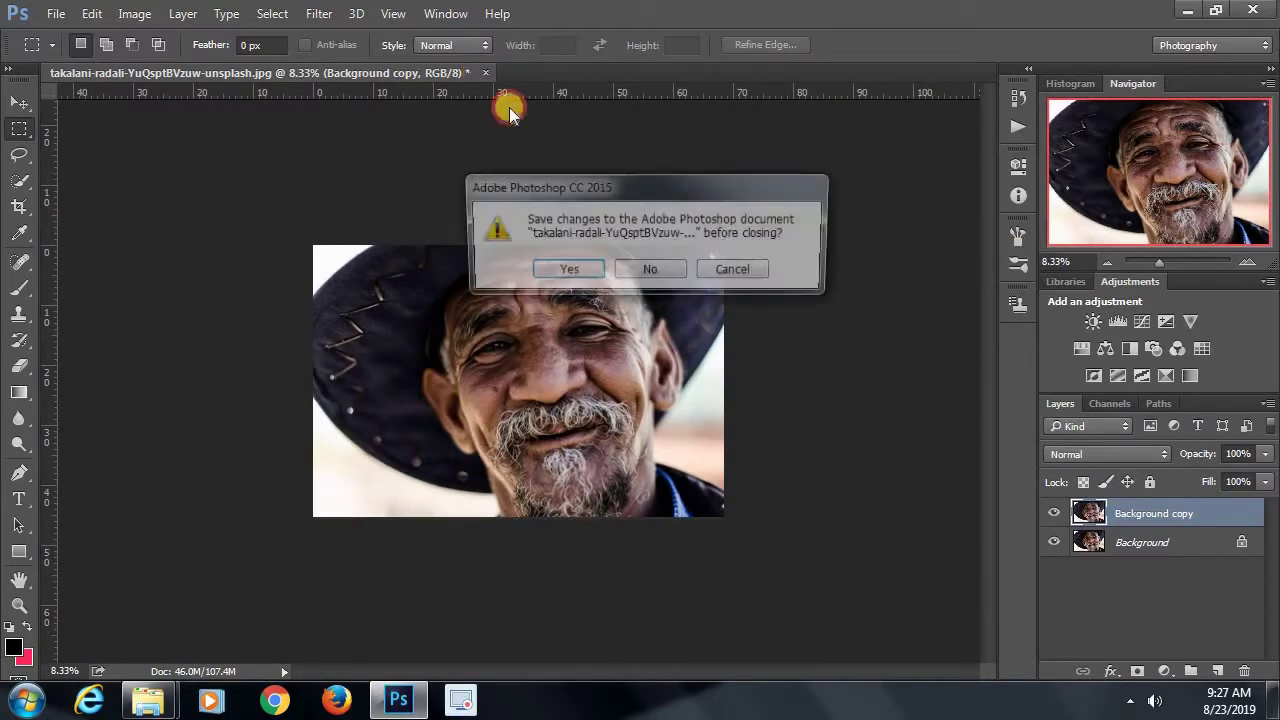
{"action": "left_click", "coordinate": [648, 271]}
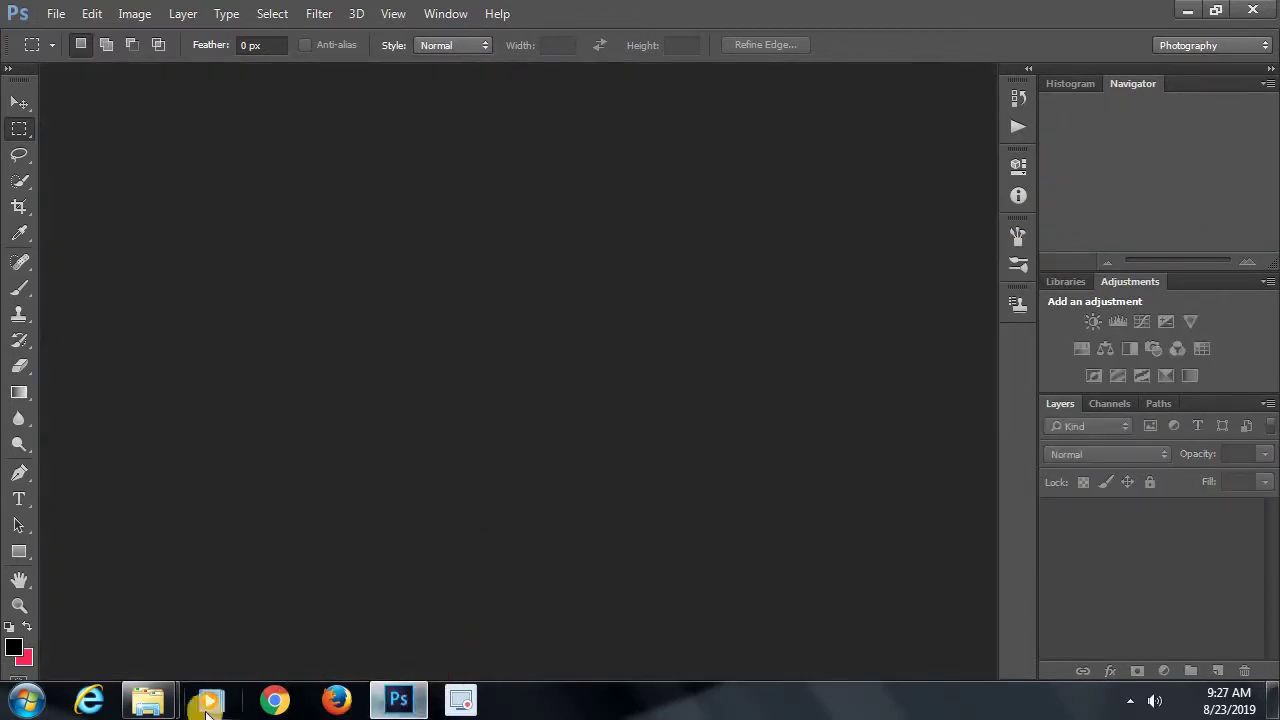